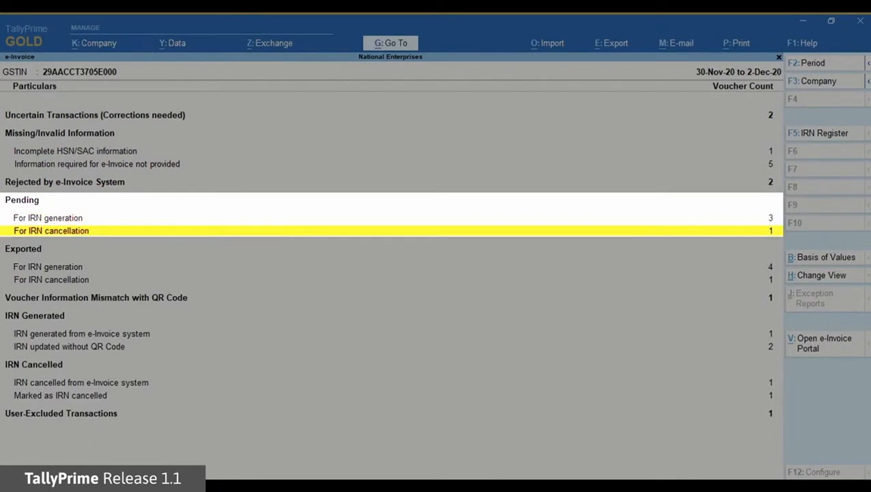
# - Review the Exported, Voucher Information Mismatch with QR Code and IRN Generated sections of the e-Invoice report
pyautogui.press('Down')
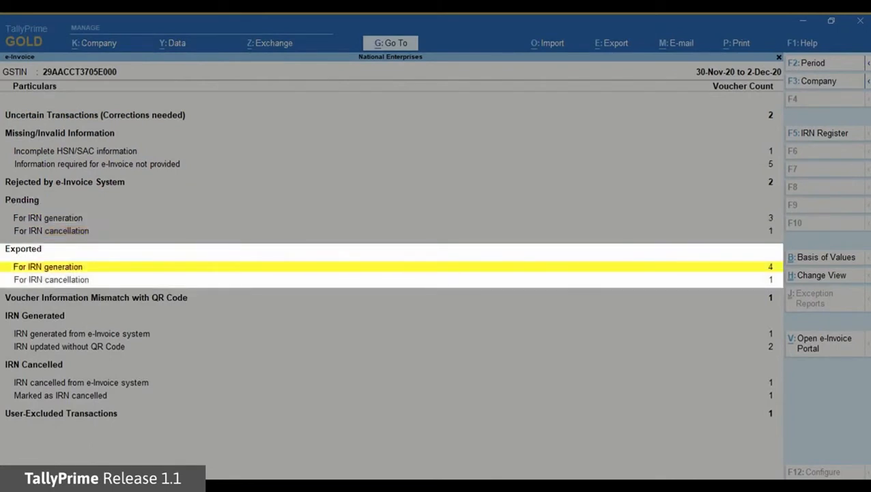
pyautogui.press('Down')
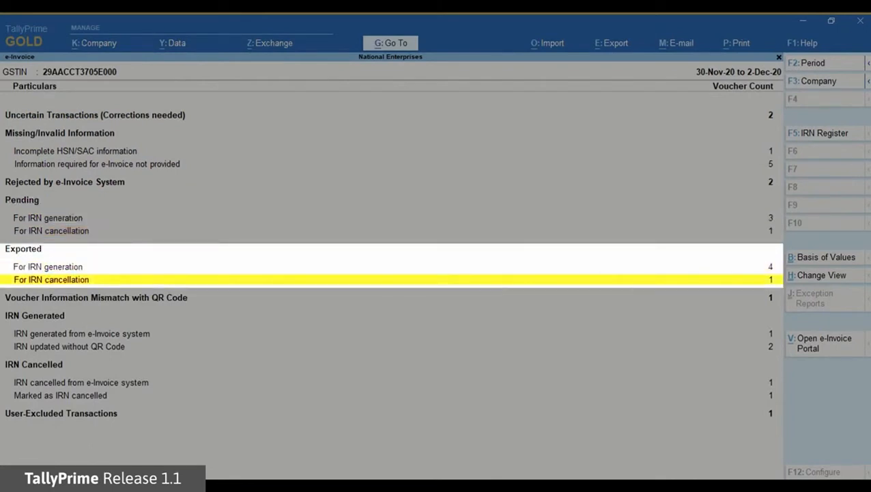
pyautogui.press('Down')
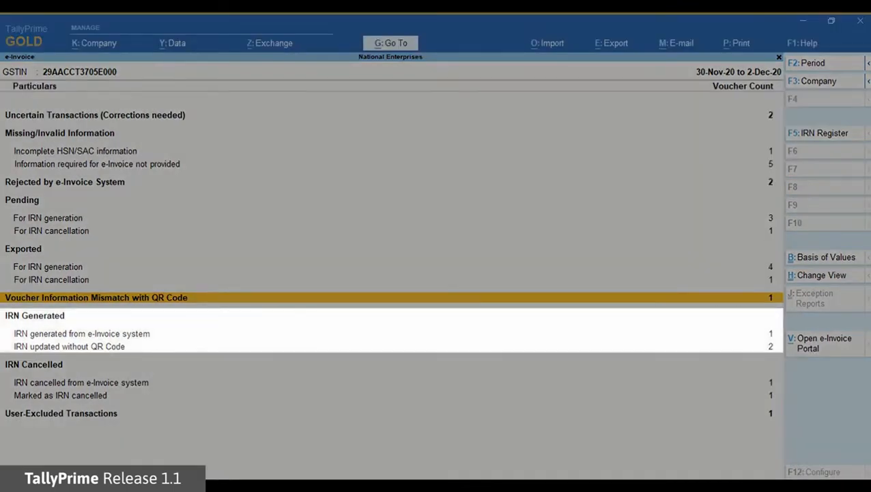
pyautogui.press('Down')
pyautogui.press('Down')
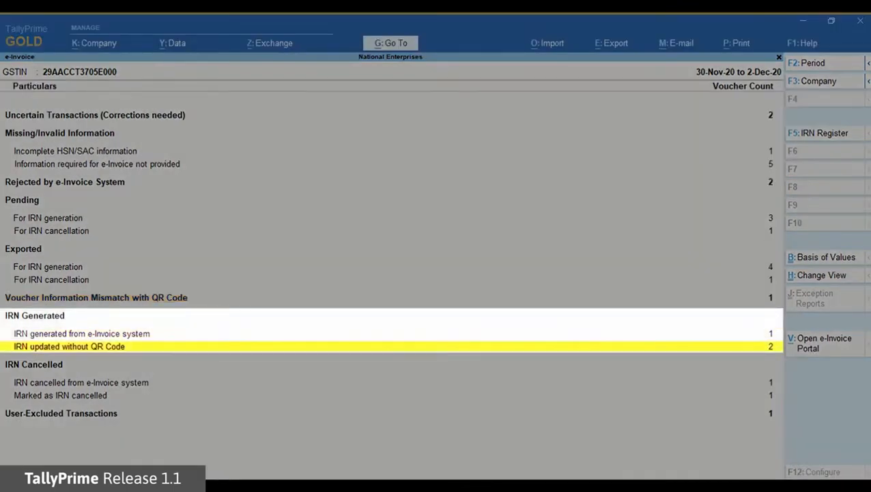
pyautogui.press('Up')
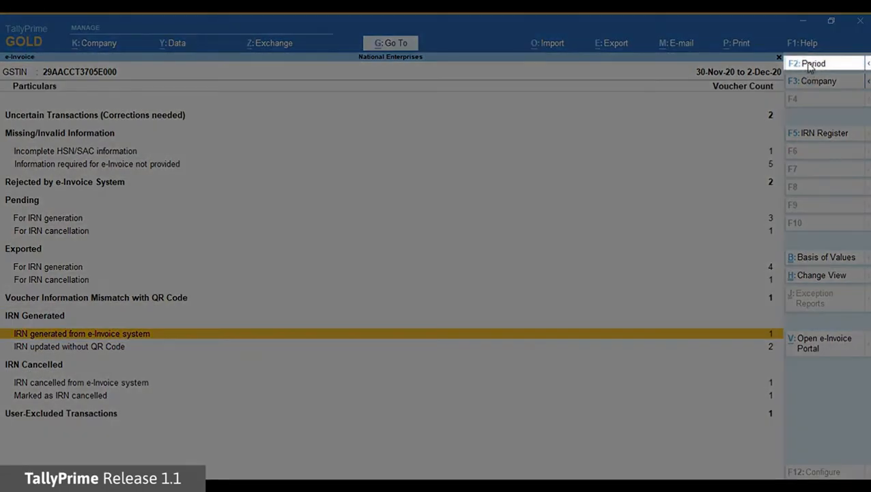
# - Set the e-Invoice report period to start from 20-11-2020, keeping 2-12-2020 as the end date
pyautogui.click(807, 66)
pyautogui.write('20.11.2020')
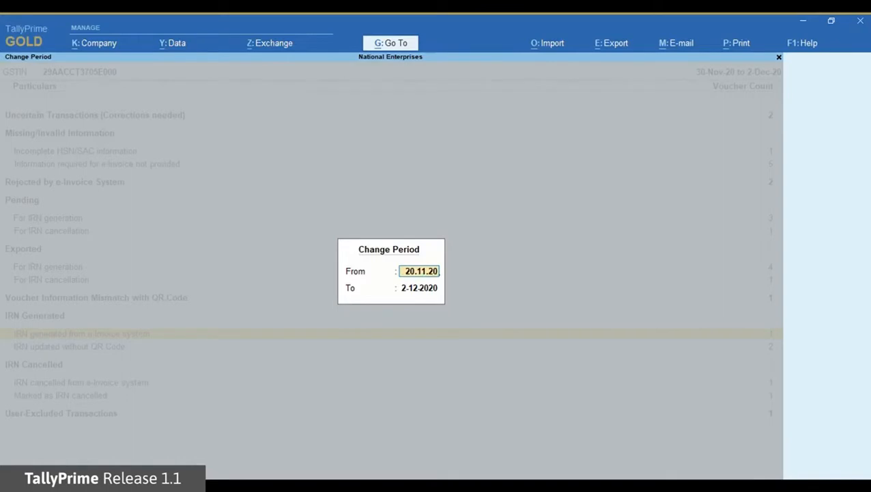
pyautogui.press('Return')
pyautogui.press('Return')
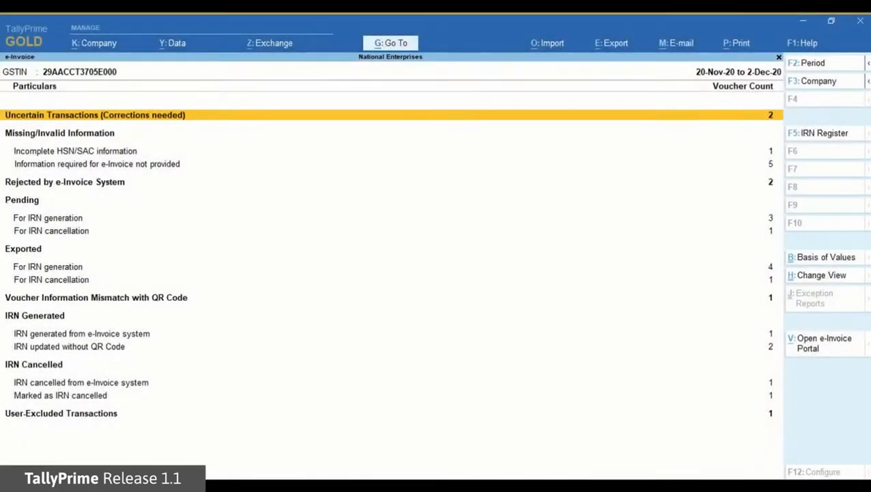
# - Open the company's GST details through the GST company feature and go to the default period for the e-Invoice report
pyautogui.press('F11')
pyautogui.click(651, 271)
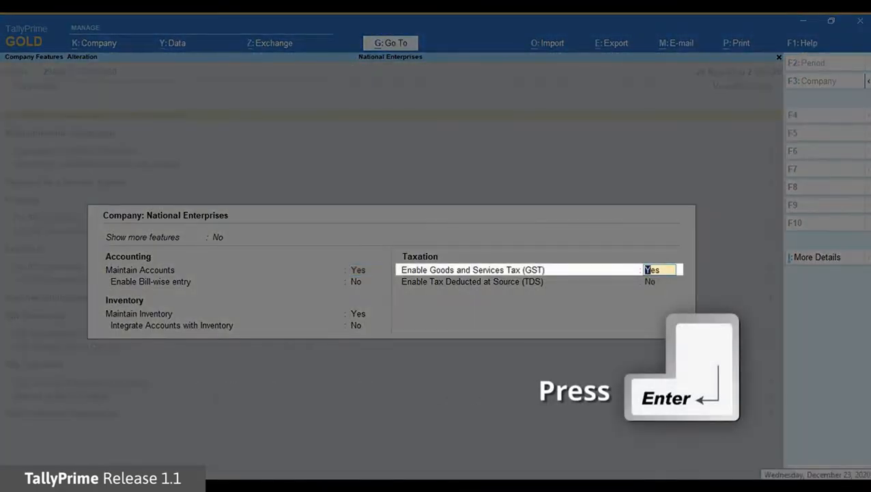
pyautogui.press('Return')
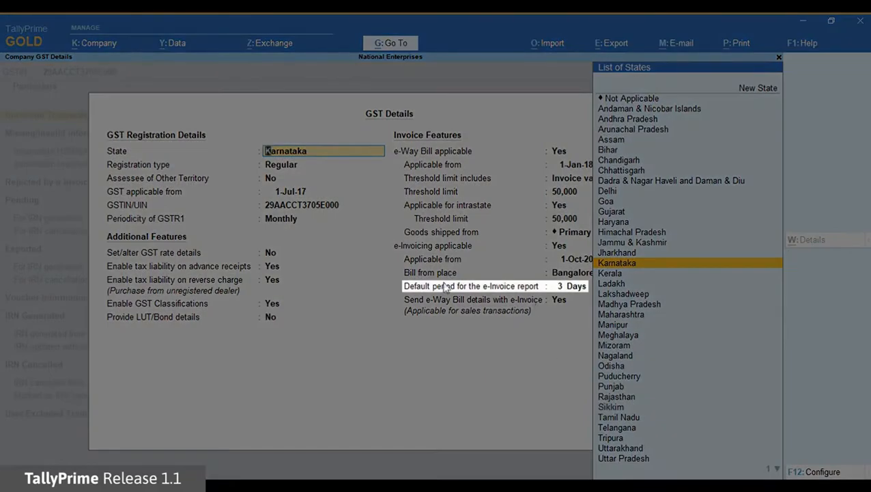
pyautogui.click(557, 289)
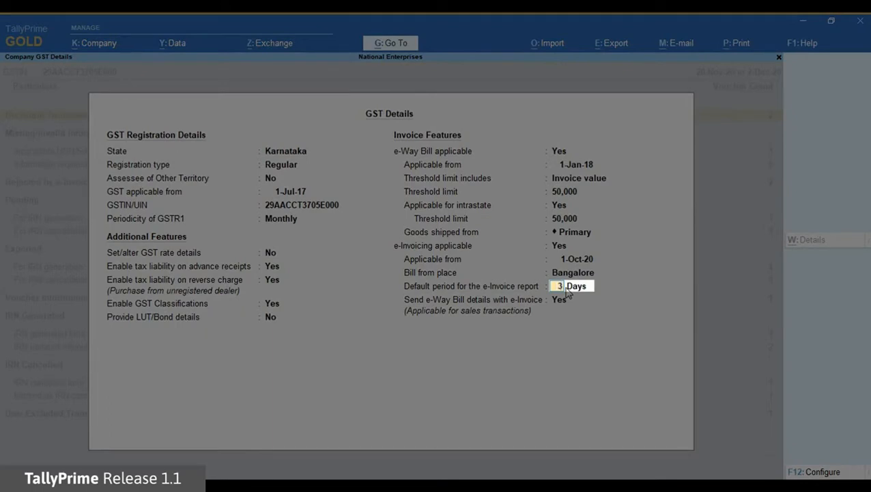
# - Try to set the default period for the e-Invoice report to 32 days
pyautogui.write('32')
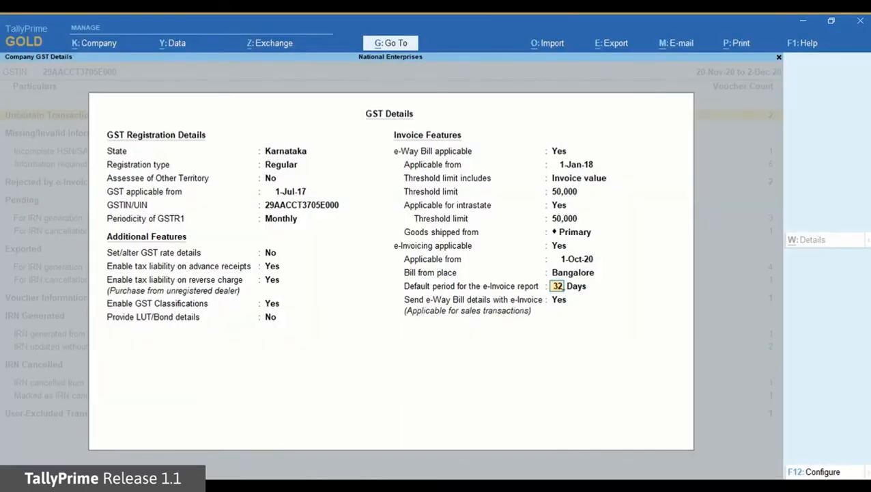
pyautogui.press('Return')
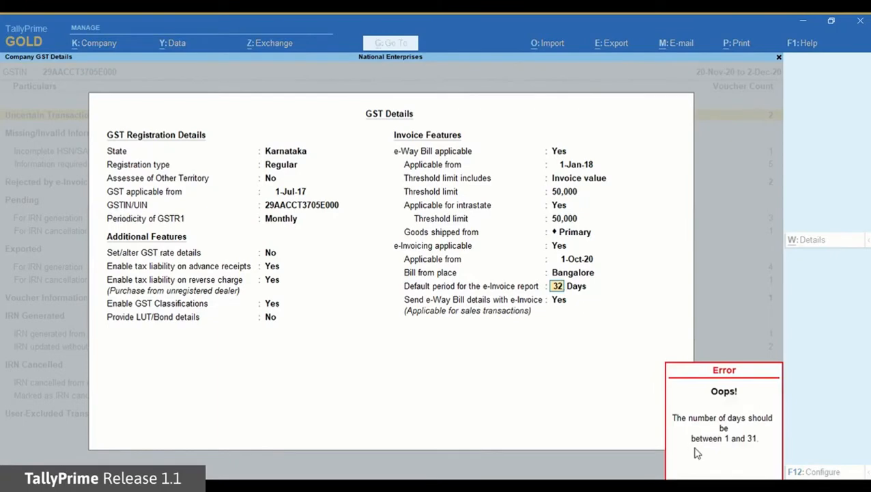
pyautogui.click(735, 450)
# - Set the default period for the e-Invoice report to 10 days and save the GST details and company features
pyautogui.write('10')
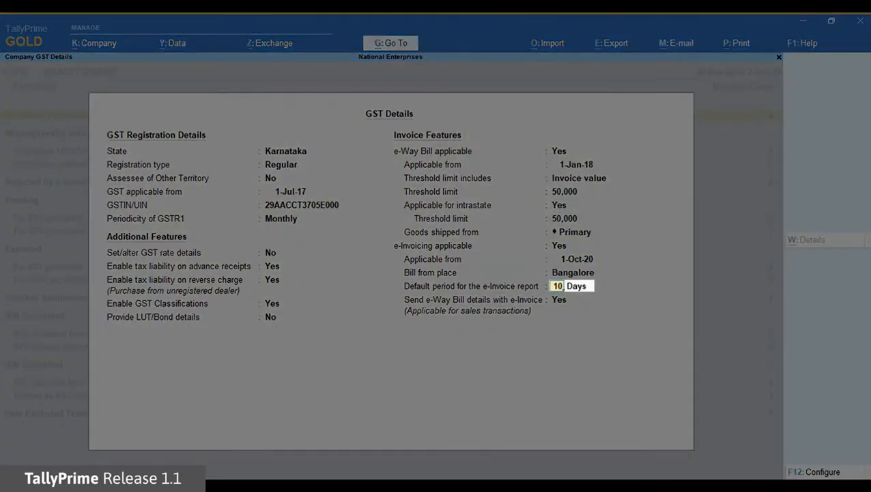
pyautogui.press('Return')
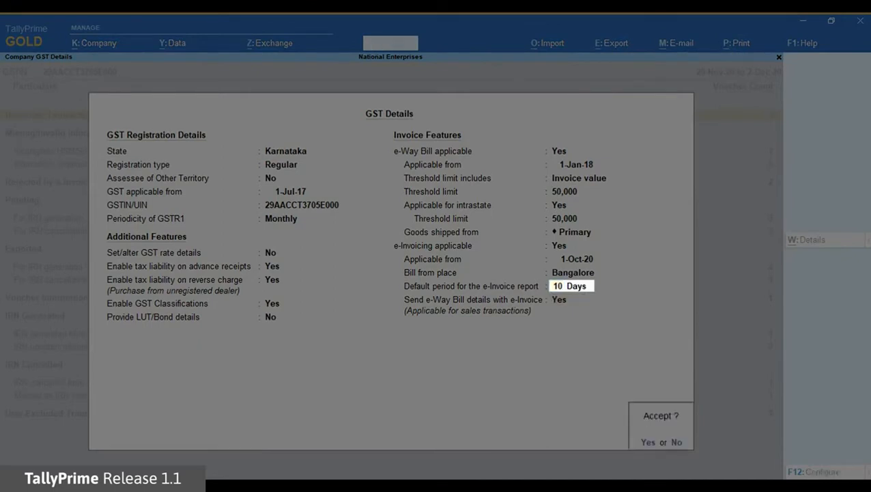
pyautogui.press('y')
pyautogui.press('Return')
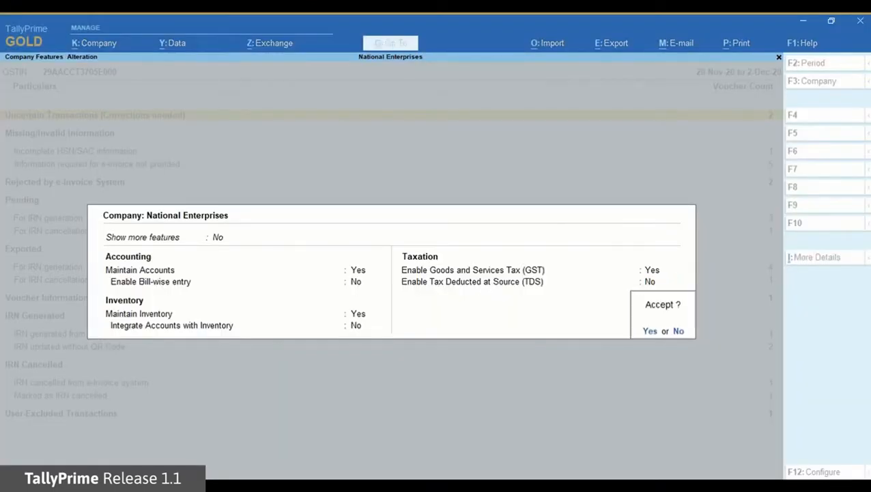
pyautogui.press('y')
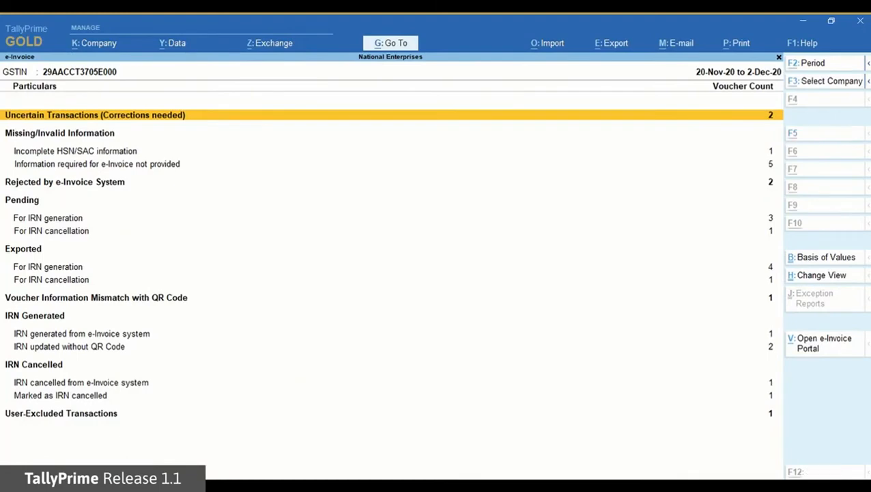
# - Reopen the e-Invoice report by searching for "Ein" so that it loads with the new default period
pyautogui.hotkey('alt', 'g')
pyautogui.write('Ein')
pyautogui.press('Return')
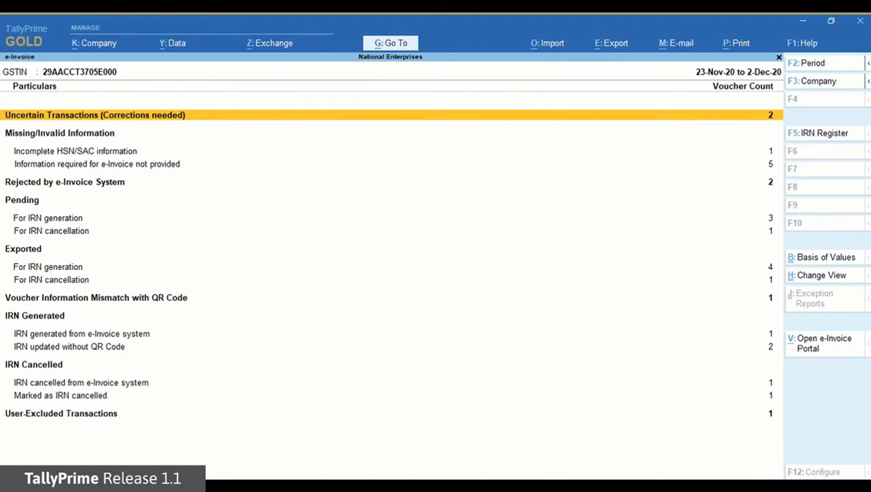
# - Open the Send for e-Invoicing list and select the two POS vouchers pending for IRN generation
pyautogui.click(294, 47)
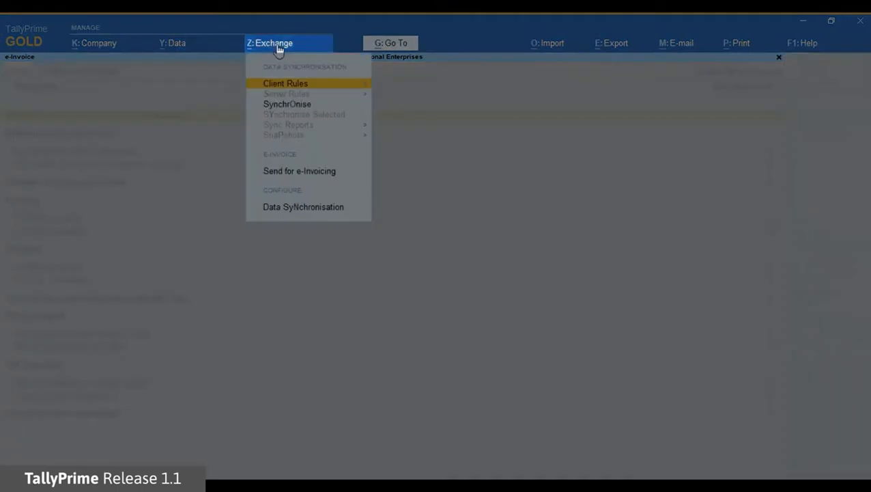
pyautogui.click(299, 171)
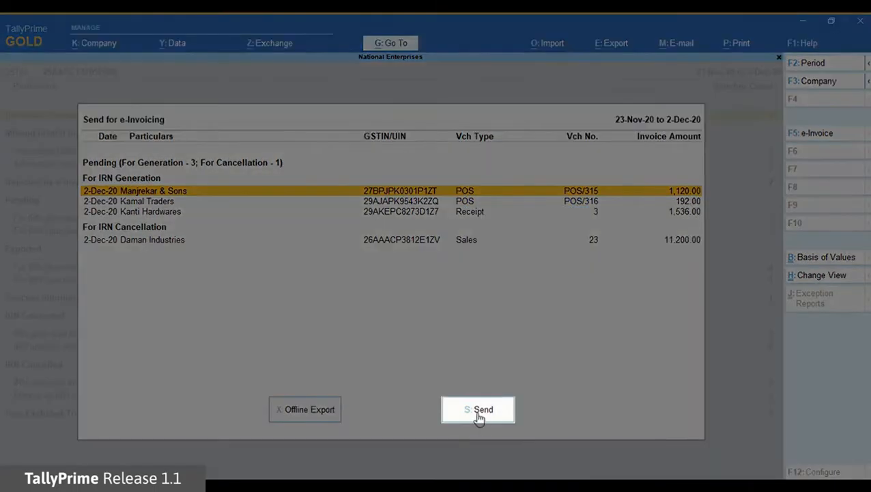
pyautogui.click(478, 410)
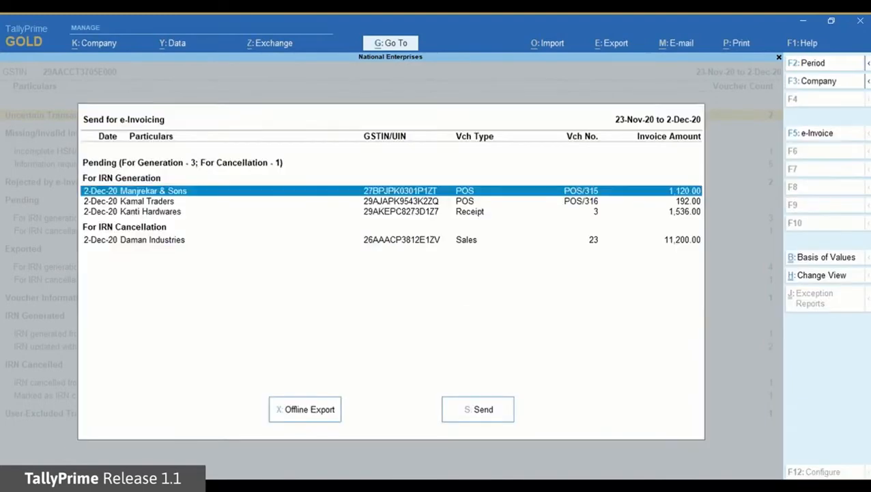
pyautogui.press('space')
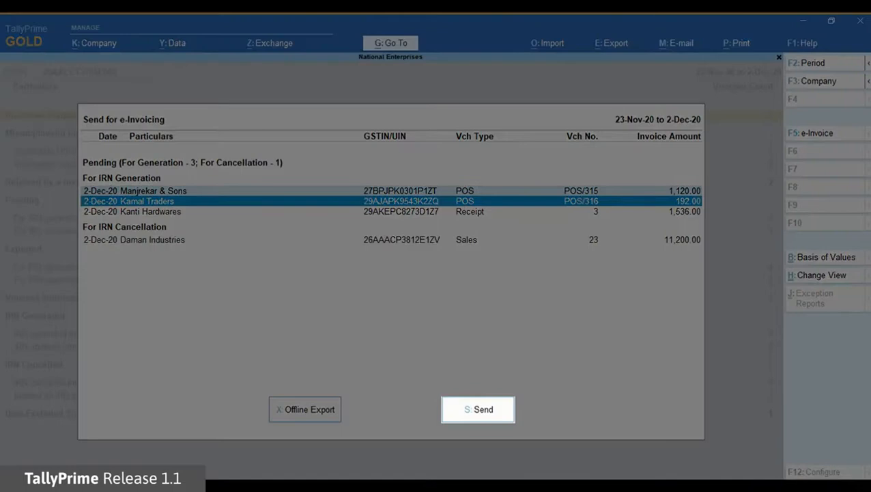
# - Send the selected vouchers for e-invoicing, logging in with the e-Invoice username and password, and return to the e-Invoice report
pyautogui.click(467, 414)
pyautogui.click(378, 304)
pyautogui.write('National')
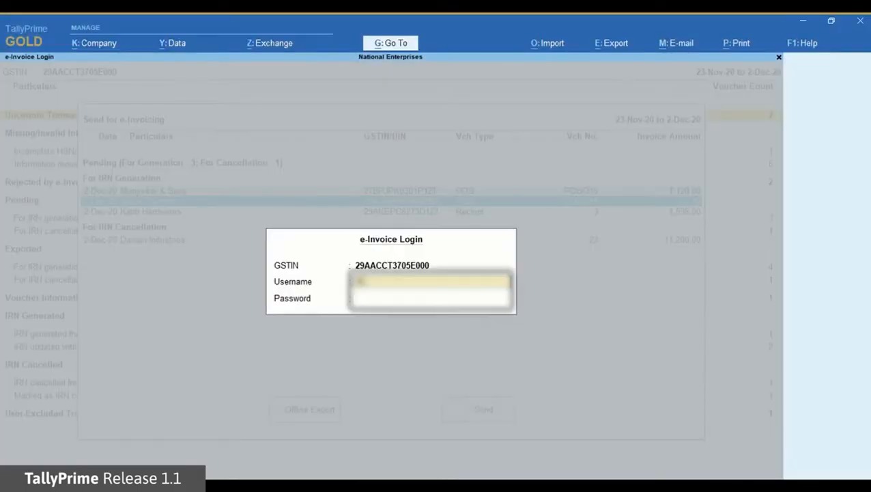
pyautogui.press('Return')
pyautogui.write('******')
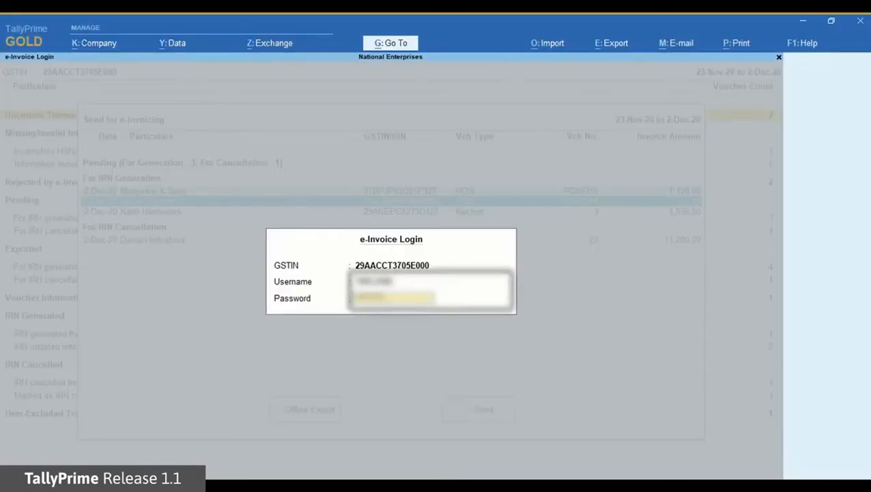
pyautogui.press('Return')
pyautogui.press('Return')
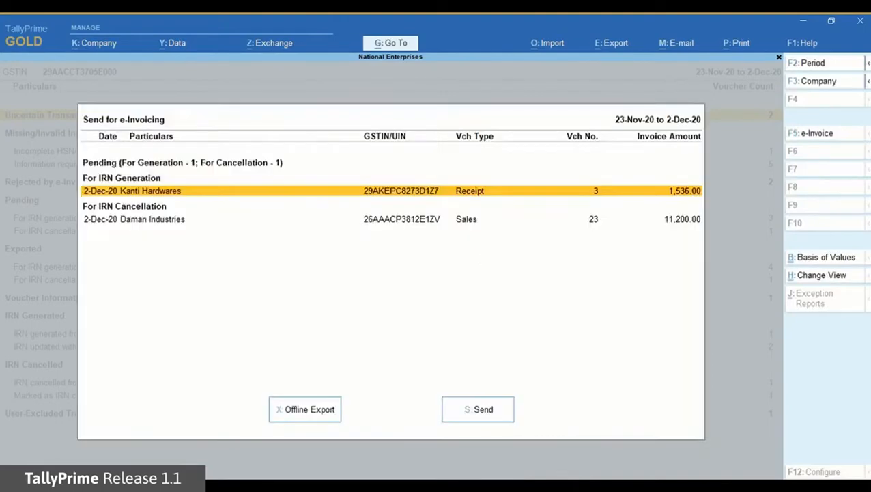
pyautogui.press('Escape')
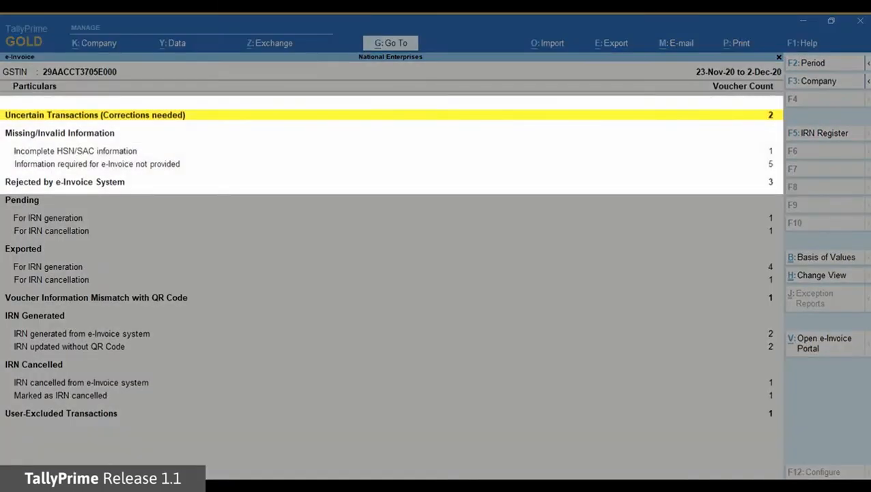
# - Review the Uncertain Transactions, Missing/Invalid Information and Rejected by e-Invoice System sections of the report
pyautogui.press('Down')
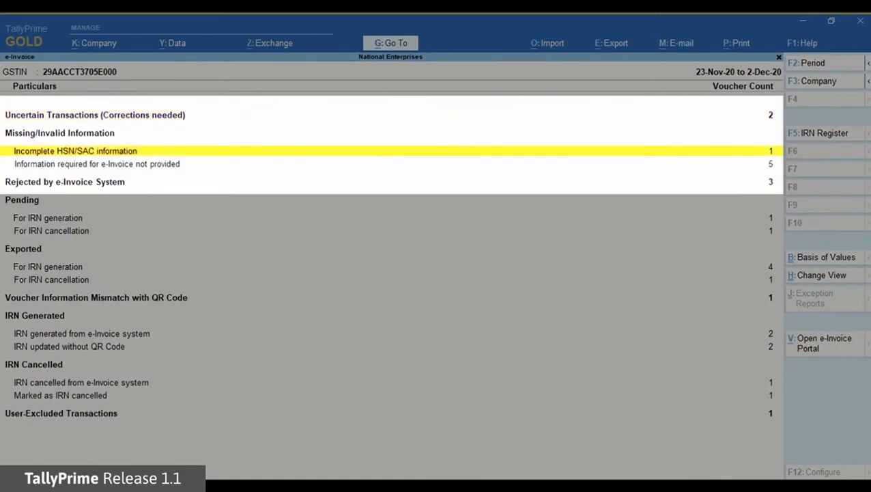
pyautogui.press('Down')
pyautogui.press('Down')
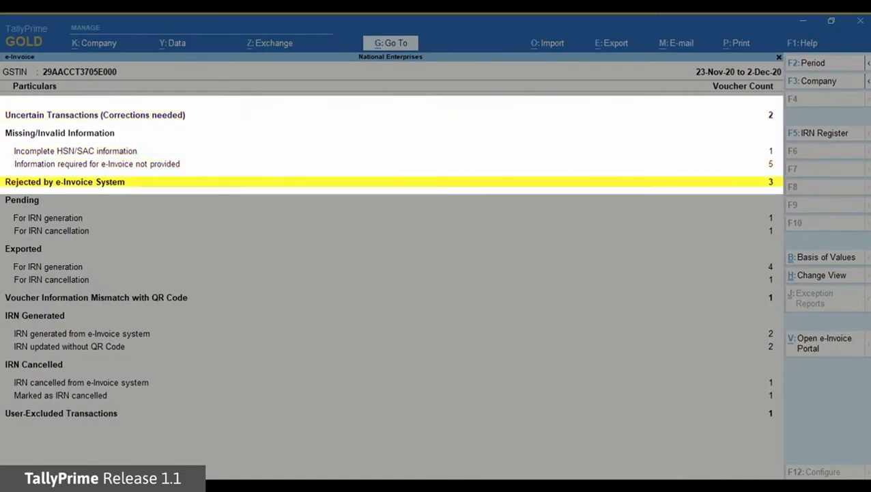
pyautogui.press('Up')
pyautogui.press('Up')
pyautogui.press('Up')
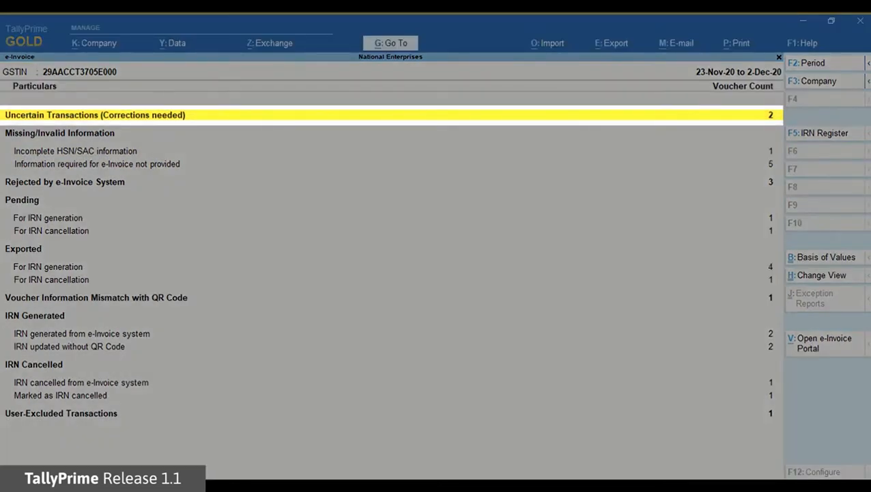
# - Examine the list of exceptions under Uncertain Transactions, then return to the e-Invoice report
pyautogui.press('Return')
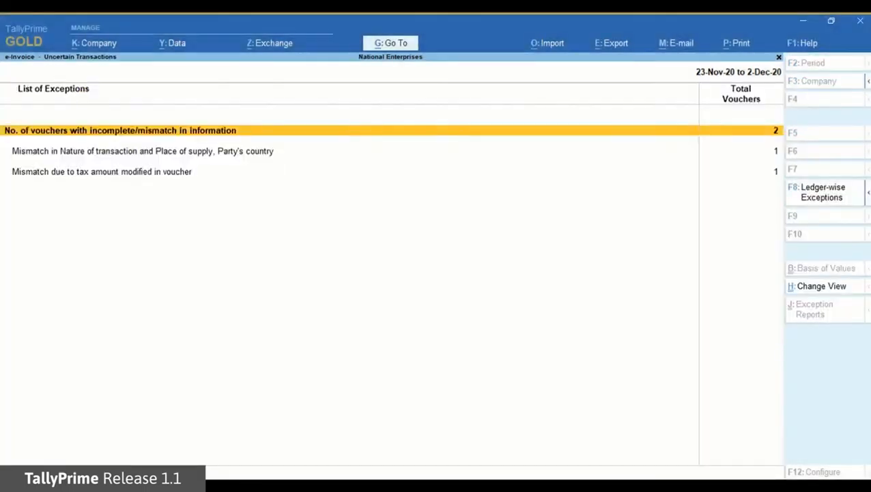
pyautogui.press('Down')
pyautogui.press('Down')
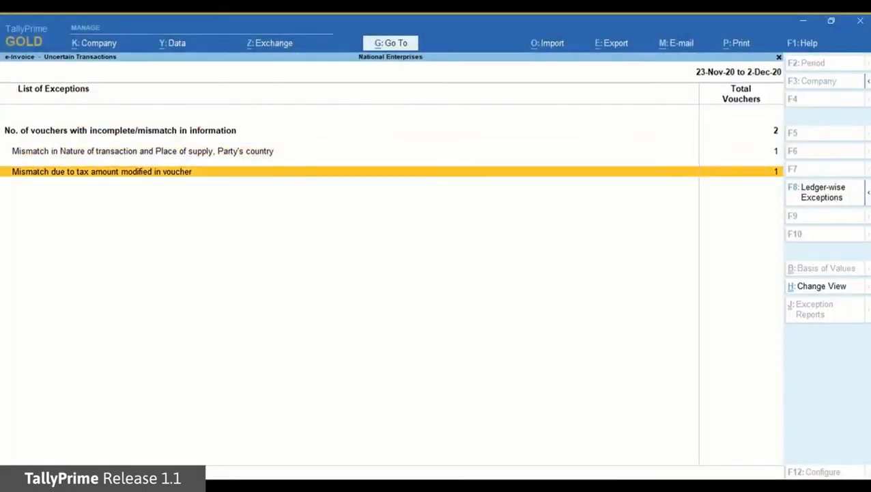
pyautogui.press('Up')
pyautogui.press('Up')
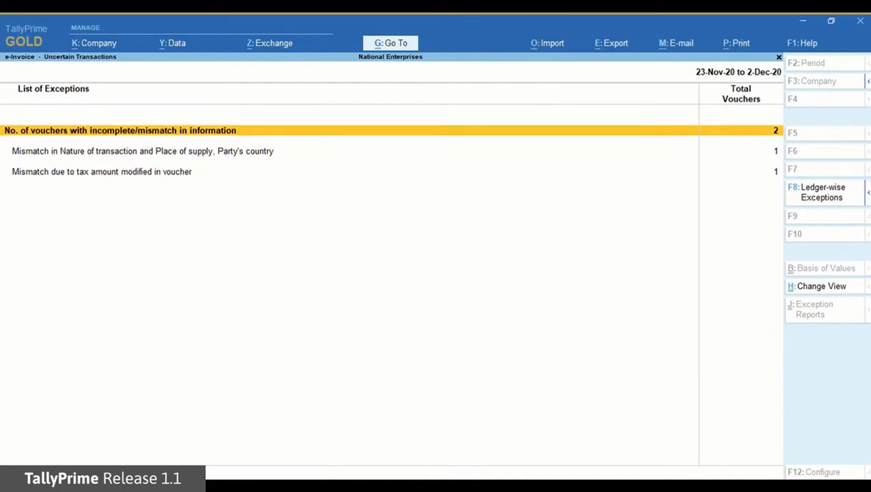
pyautogui.press('Escape')
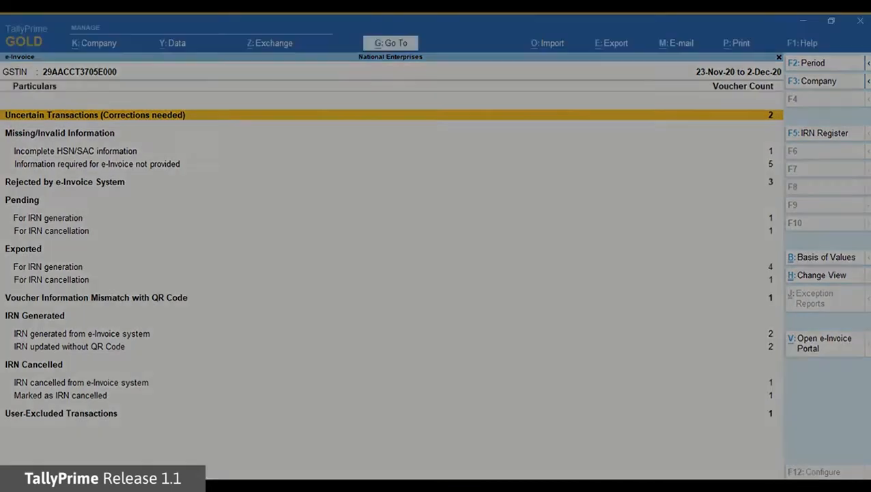
# - View the Incomplete HSN/SAC information entries, return to the report and highlight Information required for e-Invoice not provided
pyautogui.press('Down')
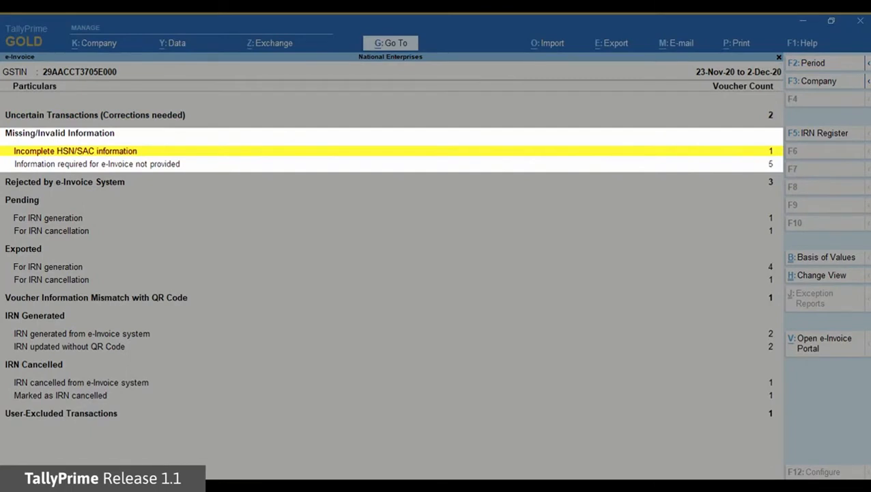
pyautogui.press('Return')
pyautogui.press('Escape')
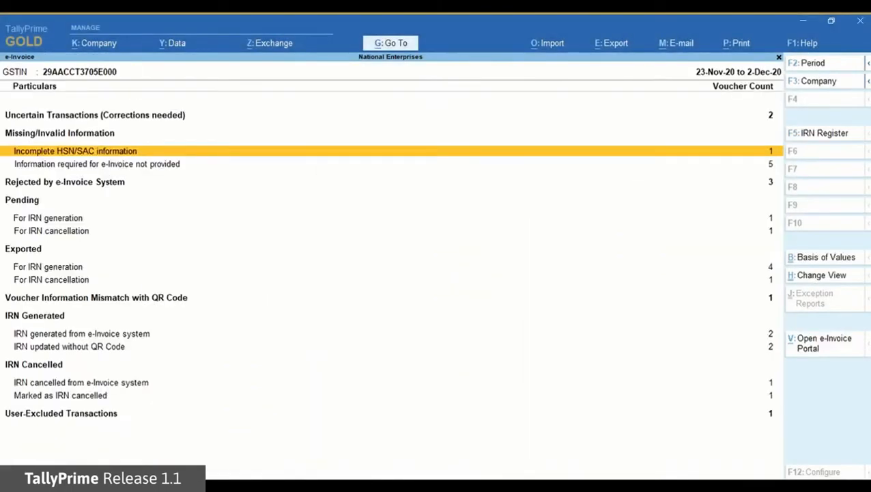
pyautogui.press('Down')
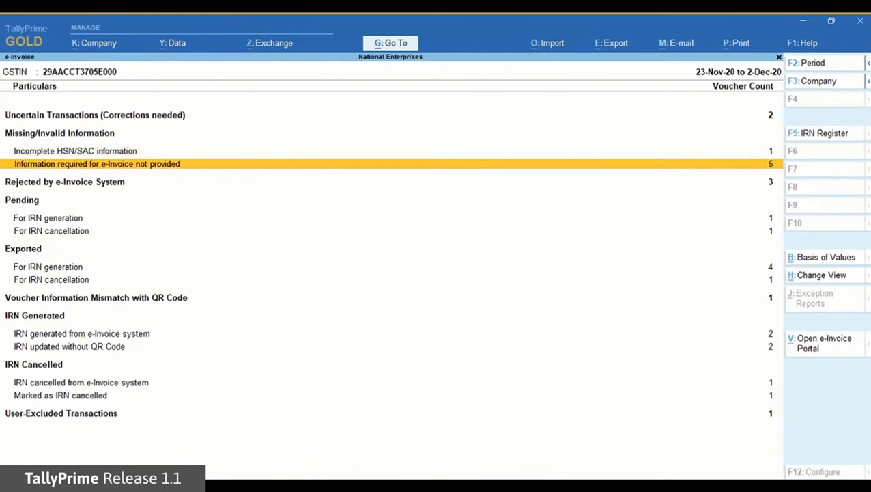
# - View the vouchers missing information required for e-Invoice and those under Rejected by e-Invoice System, returning to the e-Invoice report
pyautogui.press('Return')
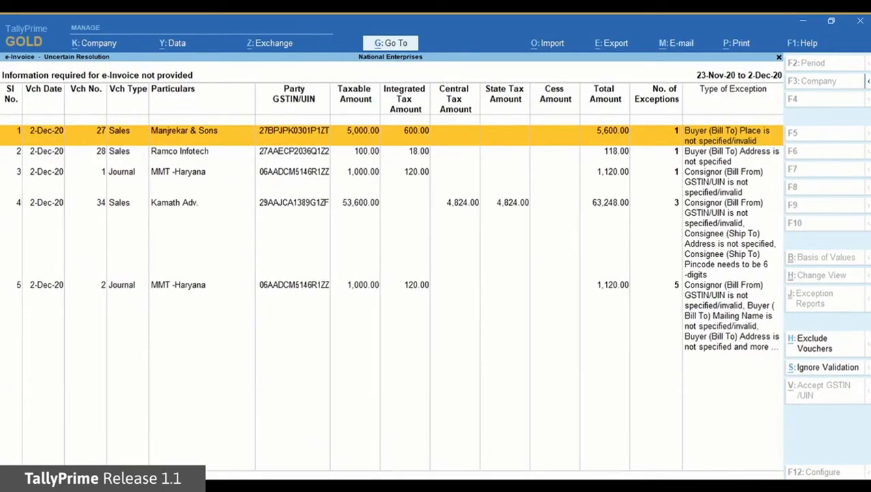
pyautogui.press('Escape')
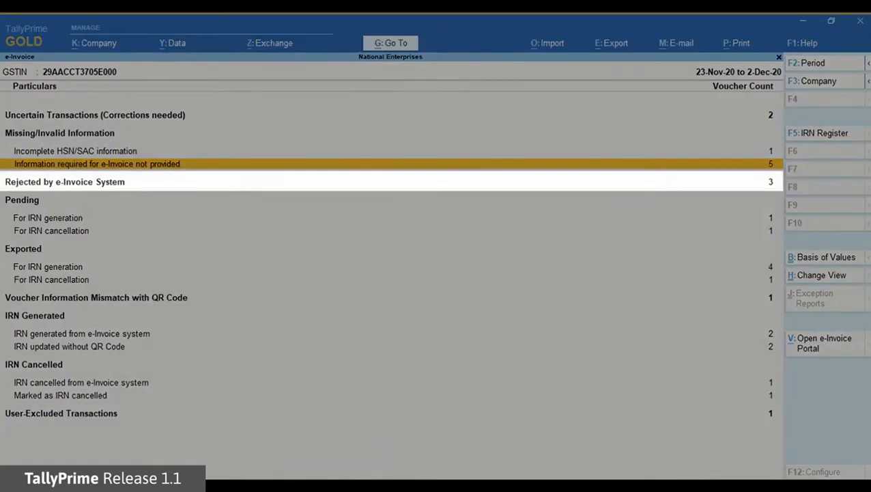
pyautogui.press('Down')
pyautogui.press('Return')
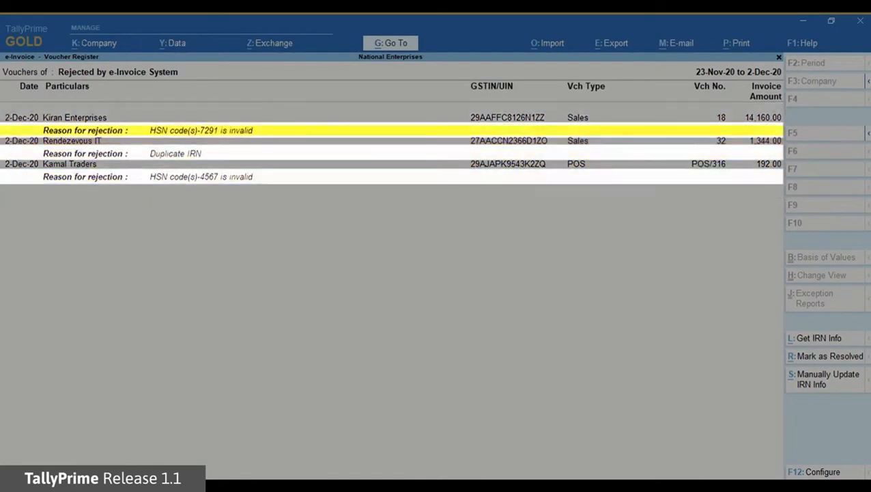
pyautogui.press('Escape')
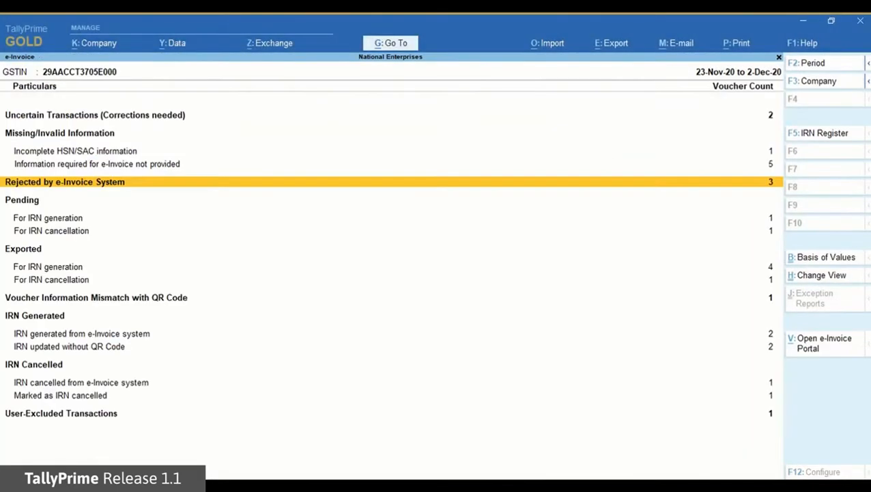
# - Resolve the Incomplete HSN/SAC information entry by giving stock item Sunmike 5ft*4ft HSN/SAC code 4823 and description Sunmica, then return to the report
pyautogui.press('Up')
pyautogui.press('Up')
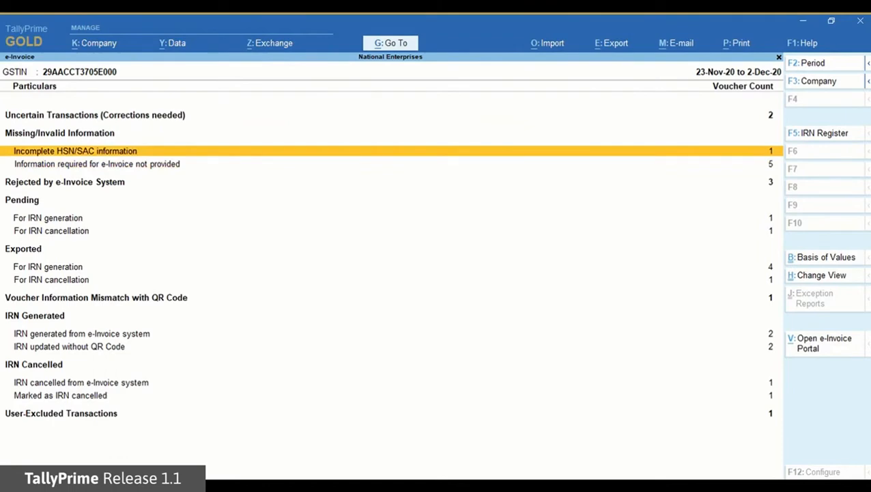
pyautogui.press('Return')
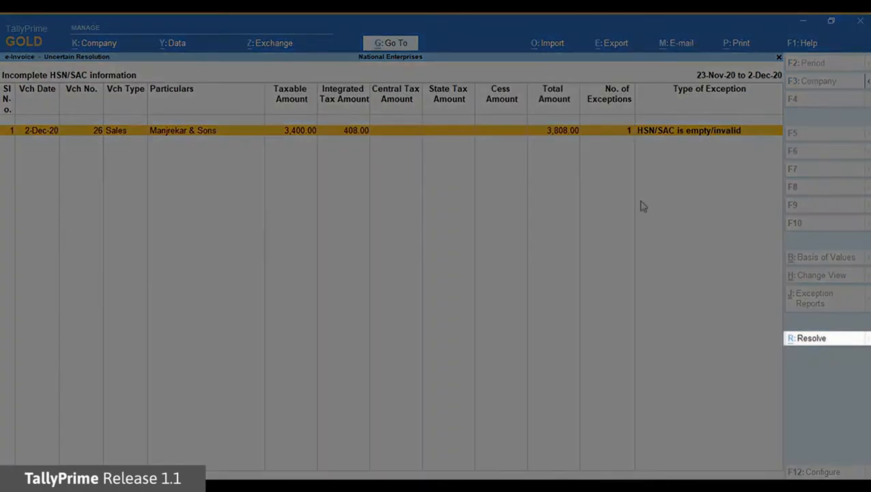
pyautogui.click(816, 343)
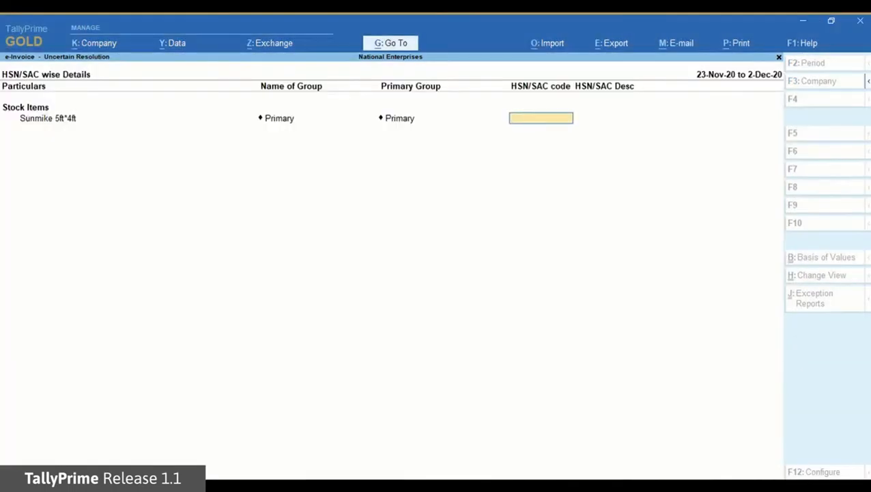
pyautogui.write('4823')
pyautogui.press('Return')
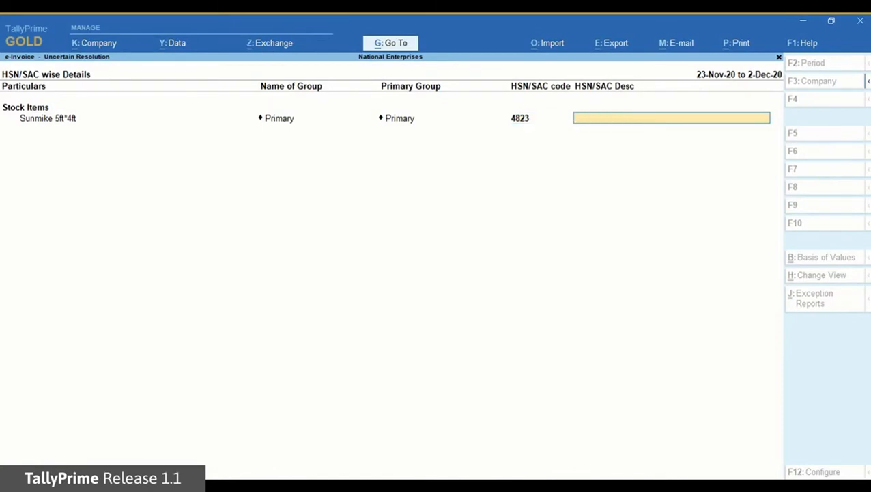
pyautogui.write('Sunmica')
pyautogui.press('Return')
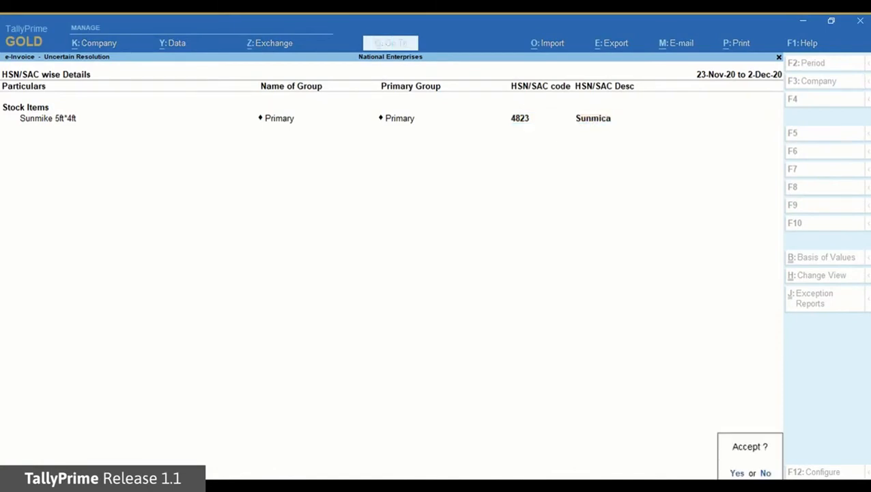
pyautogui.press('Return')
pyautogui.press('Escape')
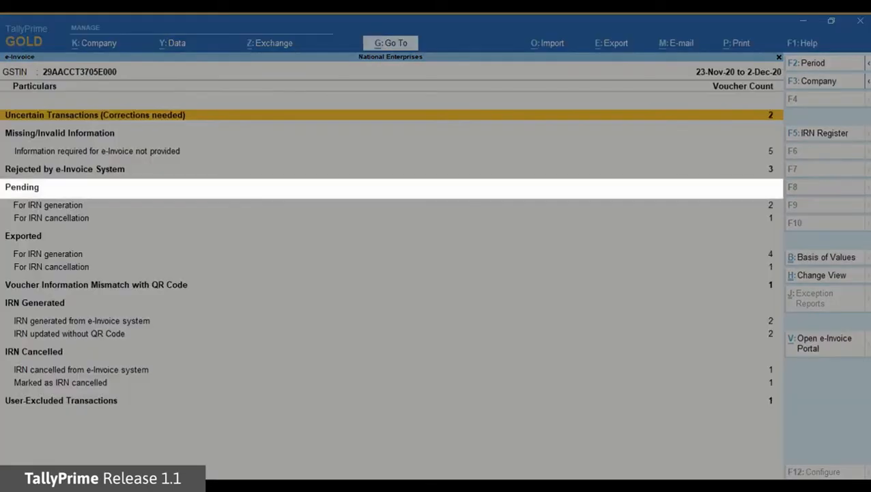
# - Mark the Rendezevous IT sales voucher, rejected for Duplicate IRN, as resolved and return to the e-Invoice report
pyautogui.press('Down')
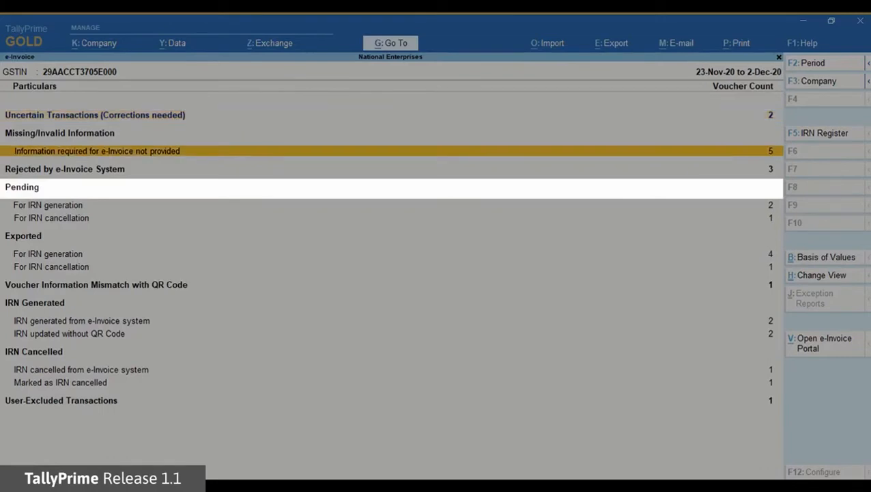
pyautogui.press('Down')
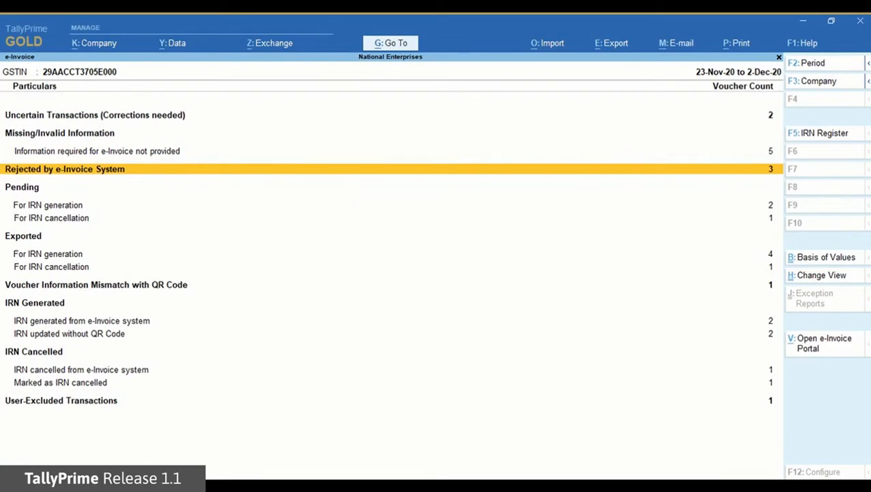
pyautogui.press('Return')
pyautogui.press('Down')
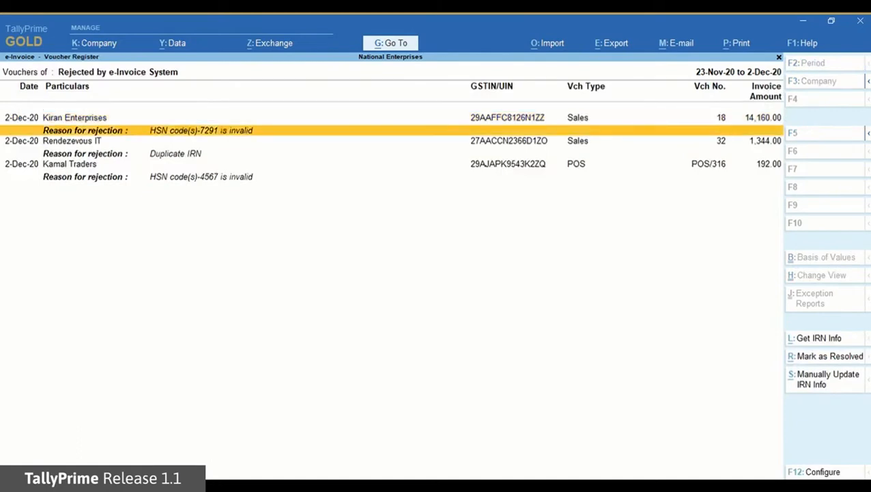
pyautogui.press('space')
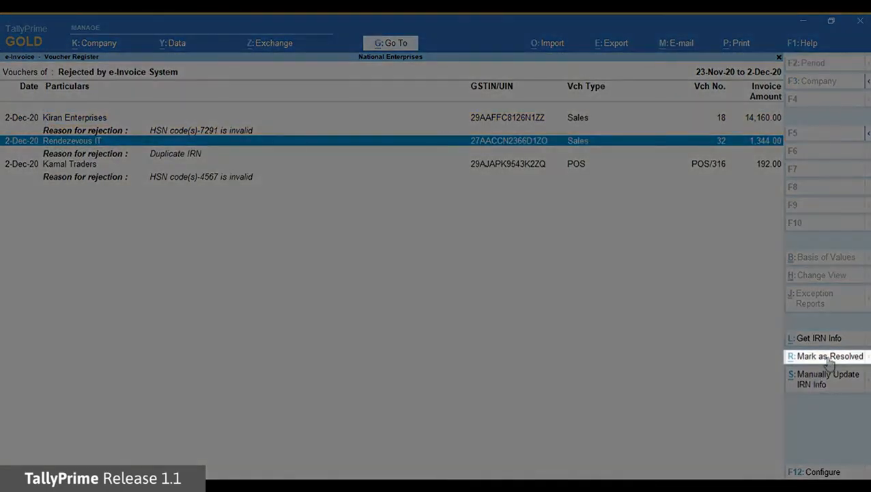
pyautogui.click(828, 357)
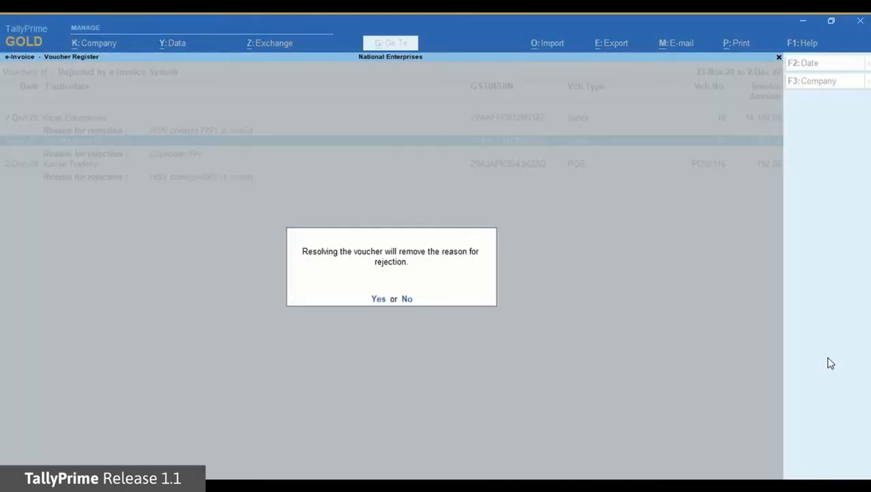
pyautogui.click(377, 299)
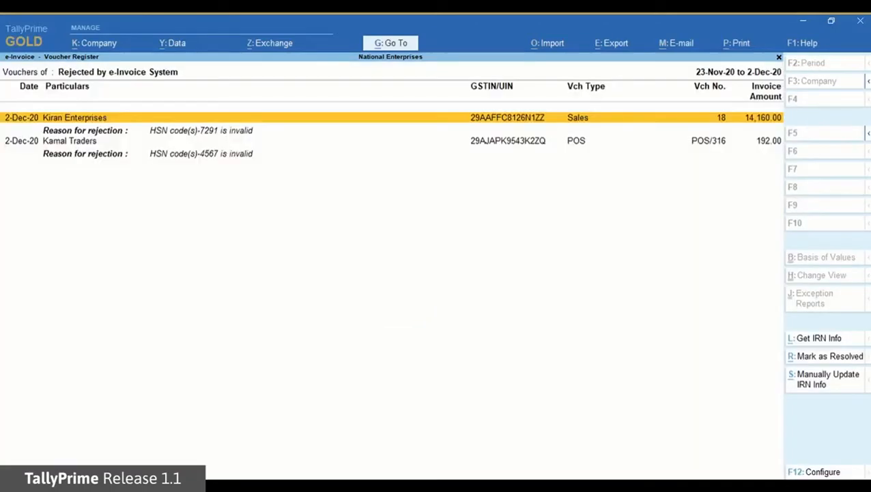
pyautogui.press('Escape')
# - Examine the Pending vouchers for IRN generation and for IRN cancellation, returning to the e-Invoice report after each
pyautogui.press('Down')
pyautogui.press('Down')
pyautogui.press('Down')
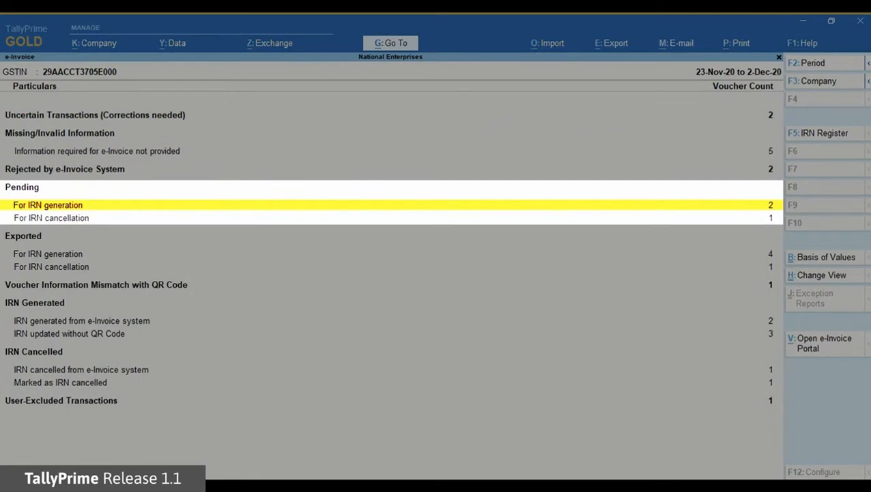
pyautogui.press('Down')
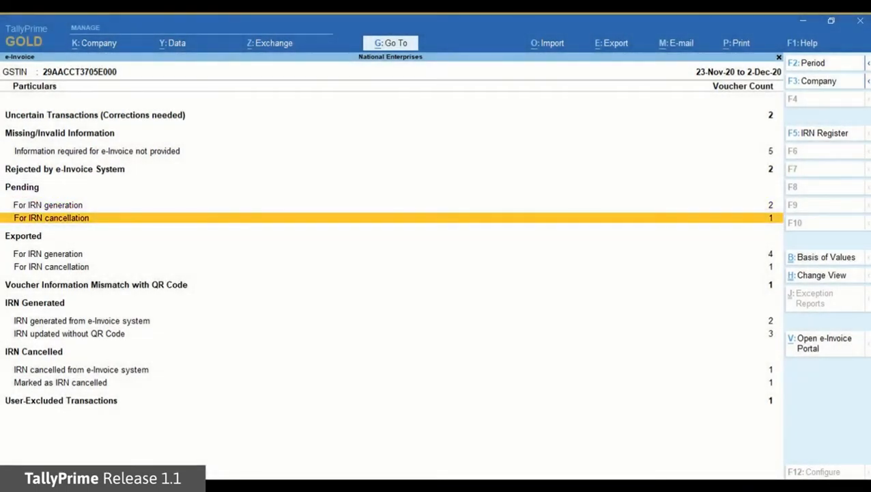
pyautogui.press('Up')
pyautogui.press('Return')
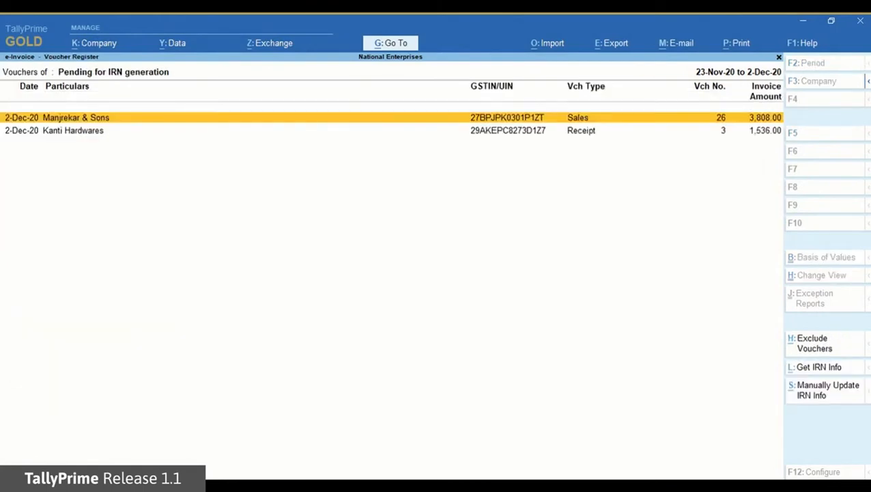
pyautogui.press('Escape')
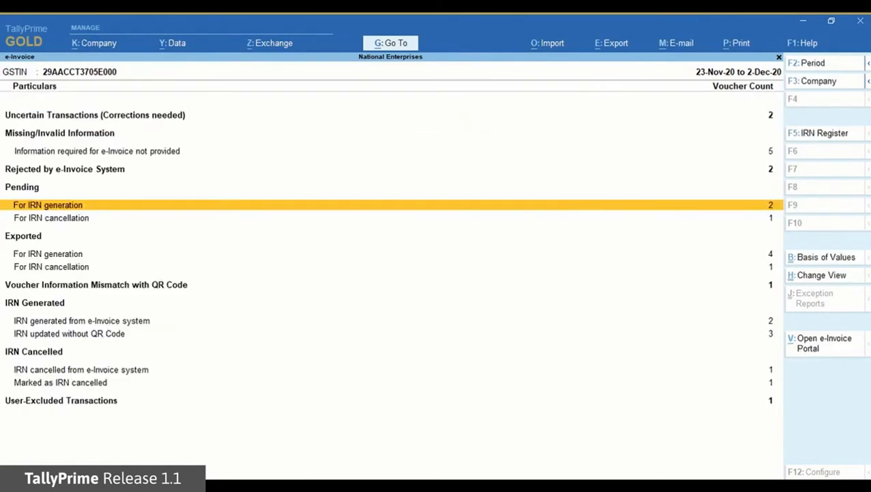
pyautogui.press('Down')
pyautogui.press('Return')
pyautogui.press('Escape')
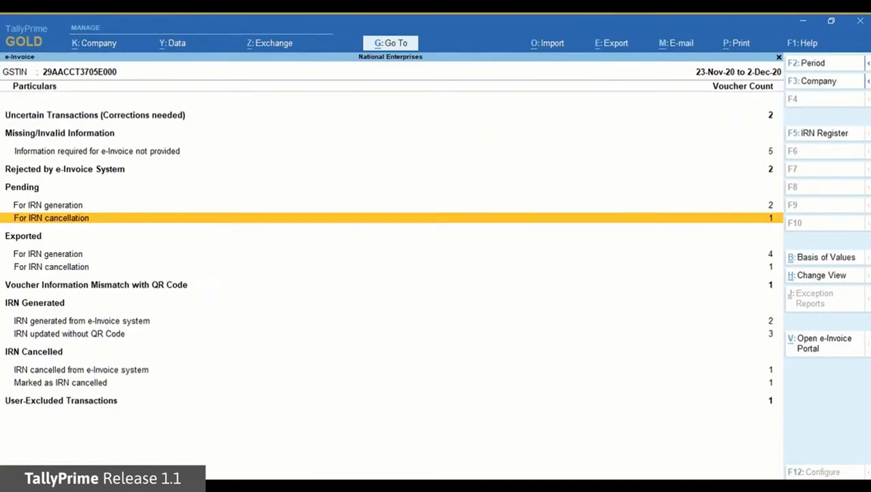
# - Open Voucher Information Mismatch with QR Code in detailed view, compare the Air Asia voucher with its QR code details, and return to the report
pyautogui.press('Down')
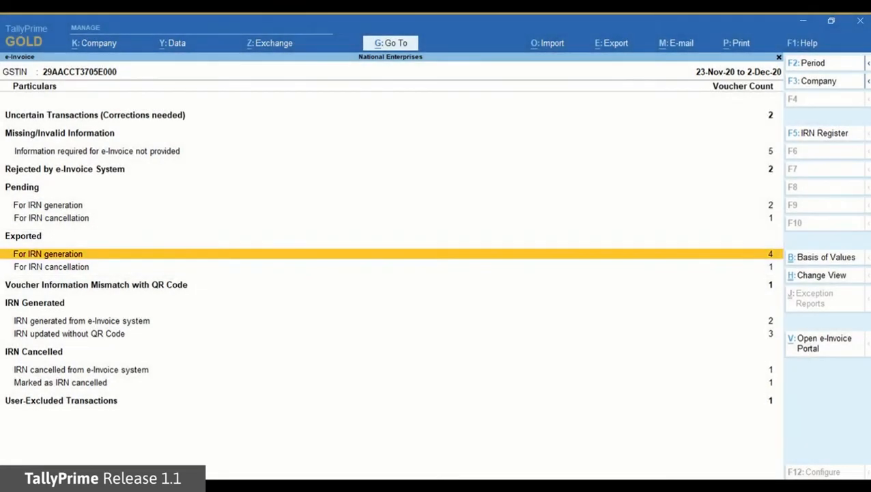
pyautogui.press('Down')
pyautogui.press('Down')
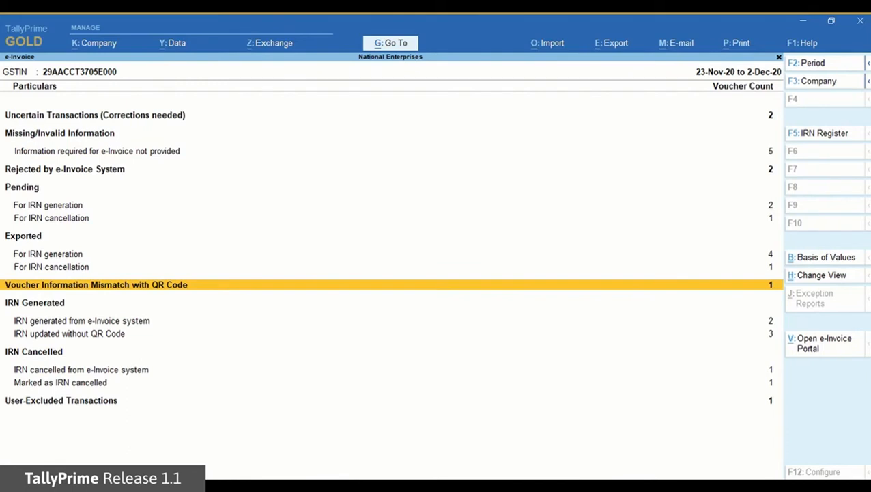
pyautogui.press('Return')
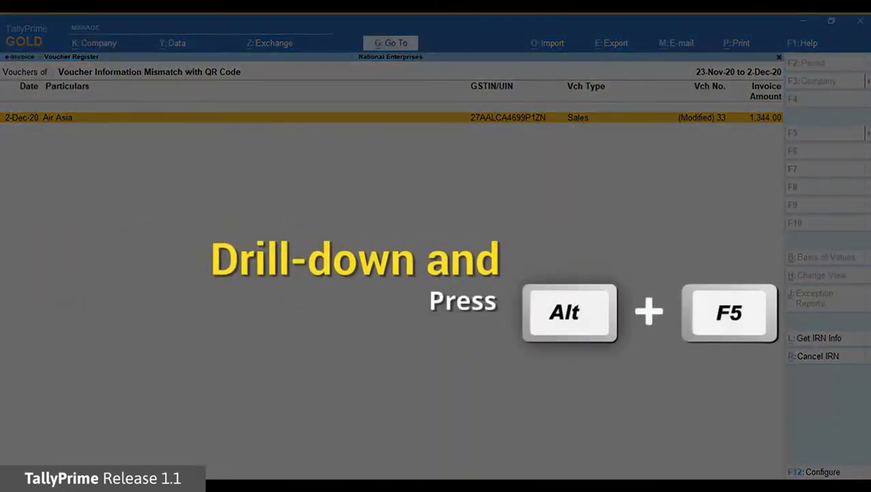
pyautogui.hotkey('alt', 'F5')
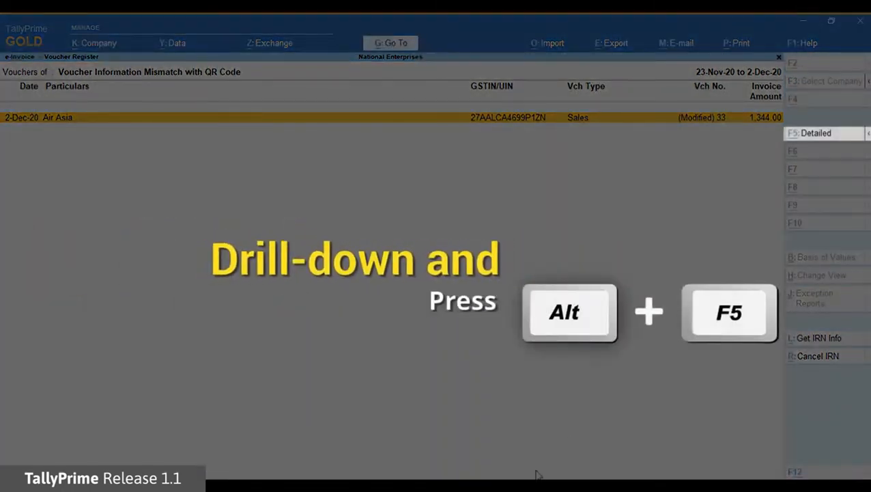
pyautogui.click(813, 135)
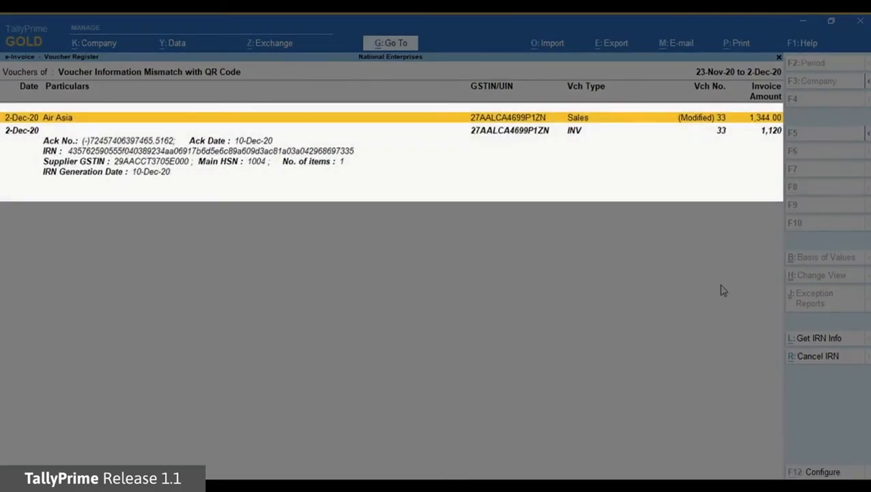
pyautogui.press('Down')
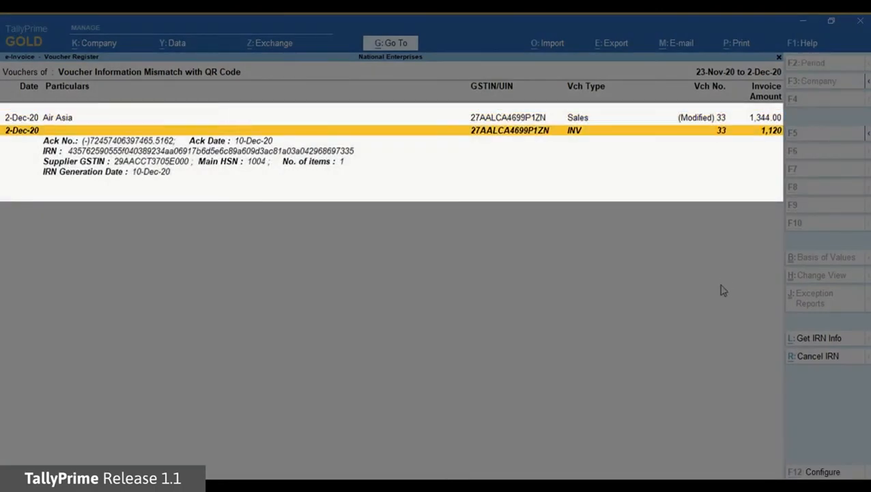
pyautogui.press('Up')
pyautogui.press('Down')
pyautogui.press('Up')
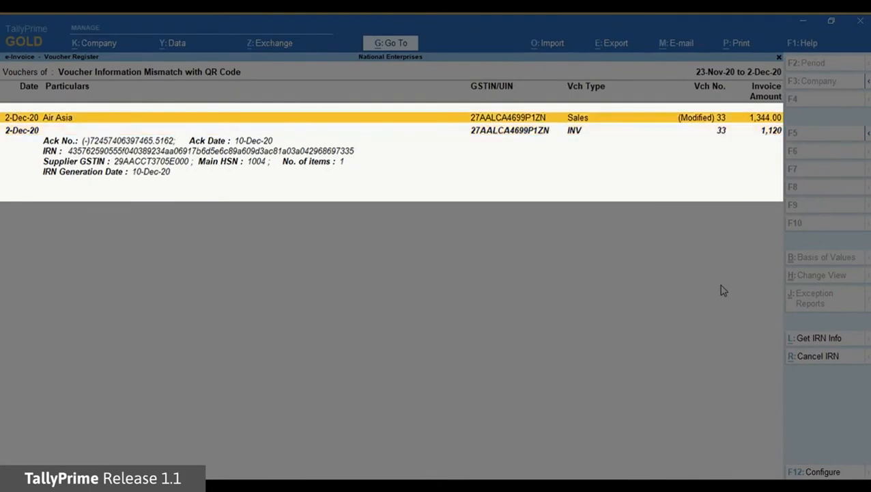
pyautogui.press('Down')
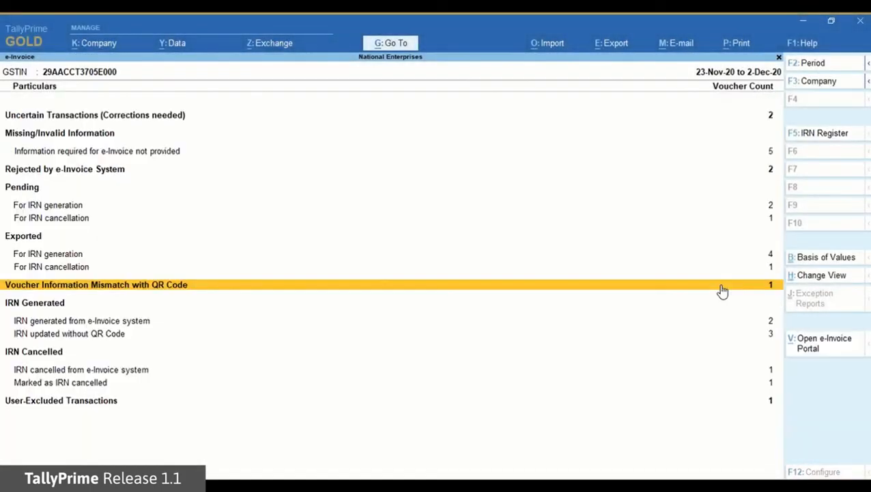
# - Review the IRN Generated and IRN Cancelled sections, then view the User-Excluded Transactions vouchers and return to the e-Invoice report
pyautogui.press('Down')
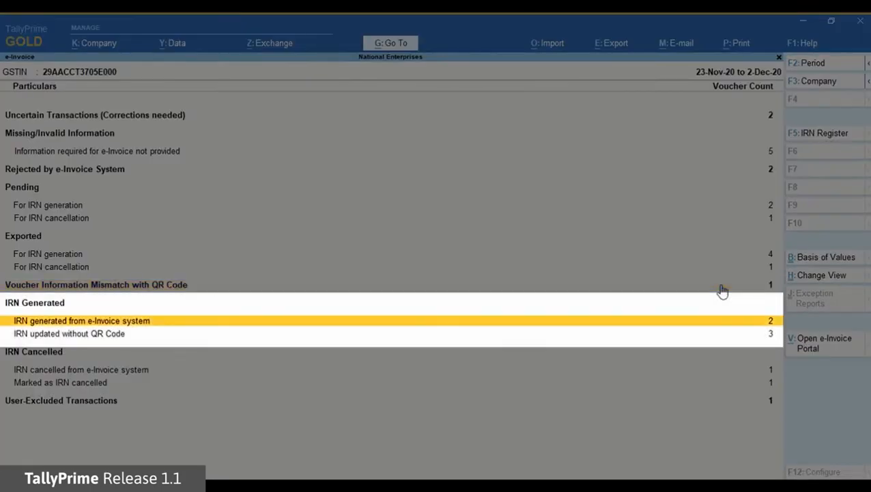
pyautogui.press('Down')
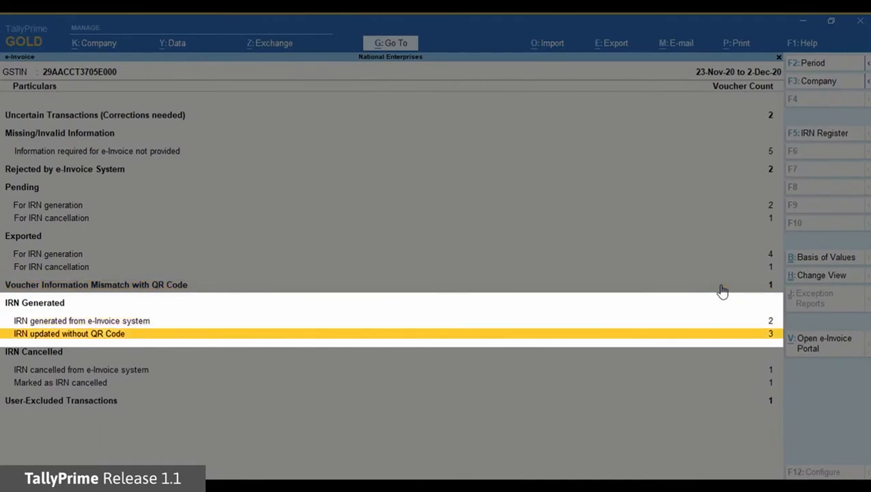
pyautogui.press('Down')
pyautogui.press('Down')
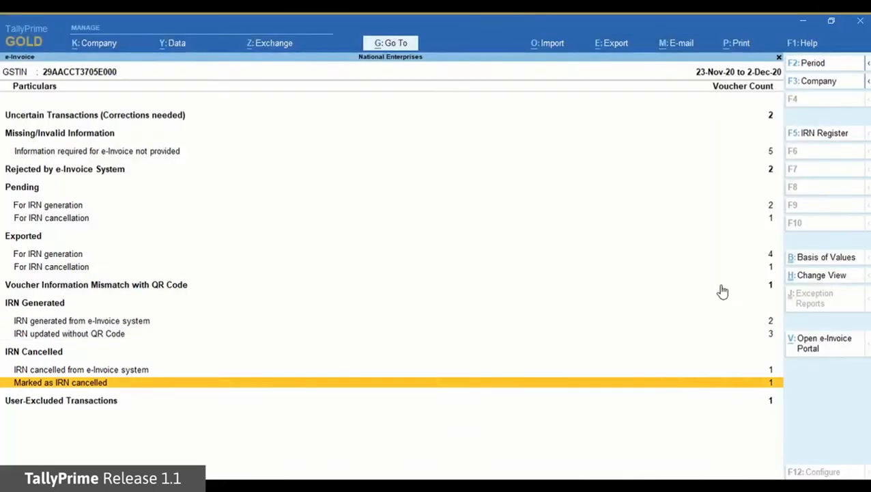
pyautogui.press('Down')
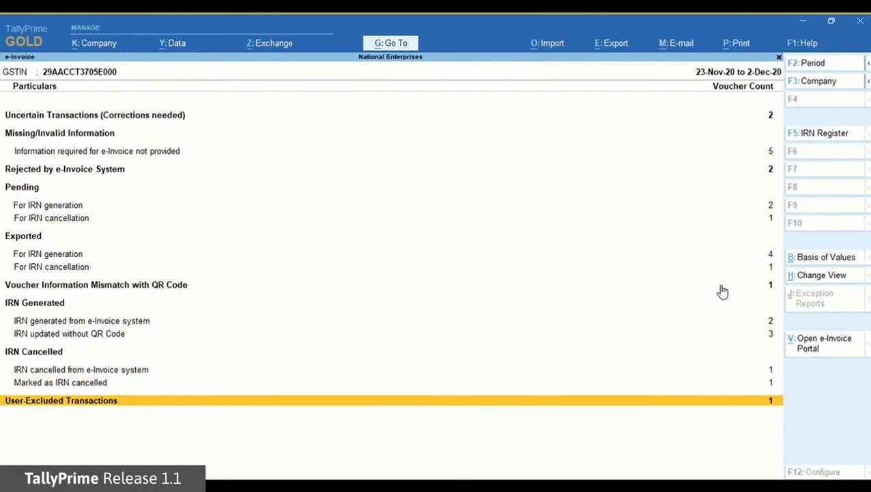
pyautogui.press('Return')
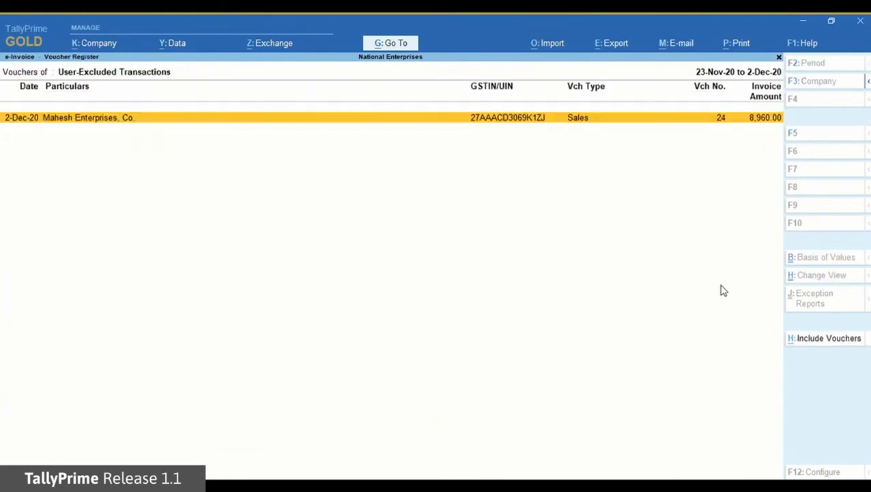
pyautogui.press('Escape')
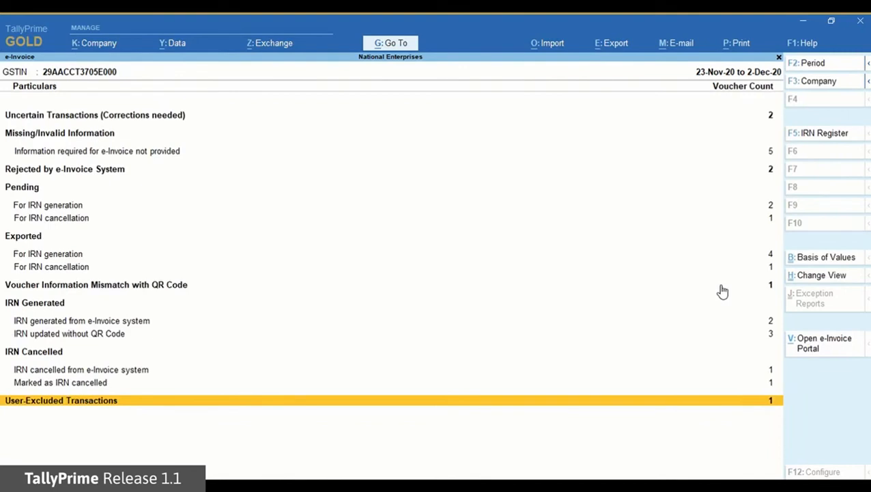
# - Go back over the e-Invoice report sections up to Uncertain Transactions and open the IRN Register
pyautogui.press('Up')
pyautogui.press('Up')
pyautogui.press('Up')
pyautogui.press('Up')
pyautogui.press('Up')
pyautogui.press('Up')
pyautogui.press('Up')
pyautogui.press('Up')
pyautogui.press('Up')
pyautogui.press('Up')
pyautogui.press('Up')
pyautogui.press('Up')
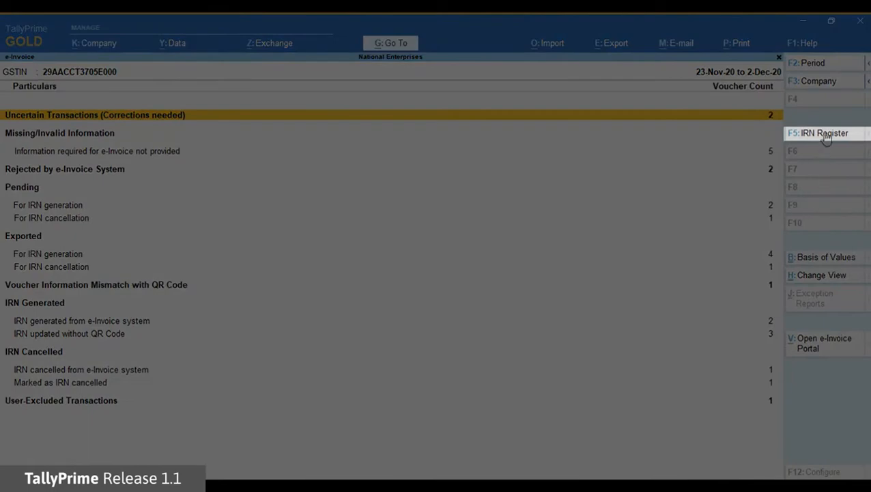
pyautogui.click(827, 137)
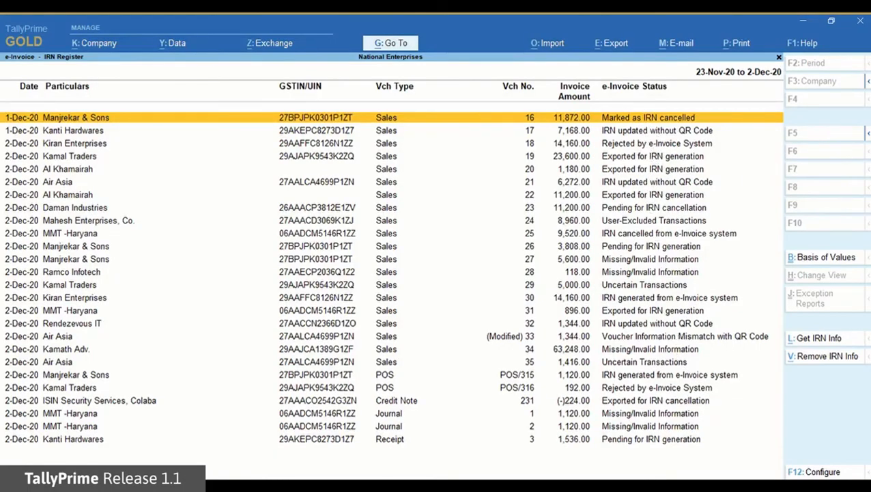
# - Examine the e-Invoice status of all vouchers in the IRN Register, from the first entry to the last and back
pyautogui.press('Down')
pyautogui.press('Down')
pyautogui.press('Down')
pyautogui.press('Down')
pyautogui.press('Down')
pyautogui.press('Down')
pyautogui.press('Down')
pyautogui.press('Down')
pyautogui.press('Down')
pyautogui.press('Down')
pyautogui.press('Down')
pyautogui.press('Down')
pyautogui.press('Down')
pyautogui.press('Down')
pyautogui.press('Down')
pyautogui.press('Down')
pyautogui.press('Down')
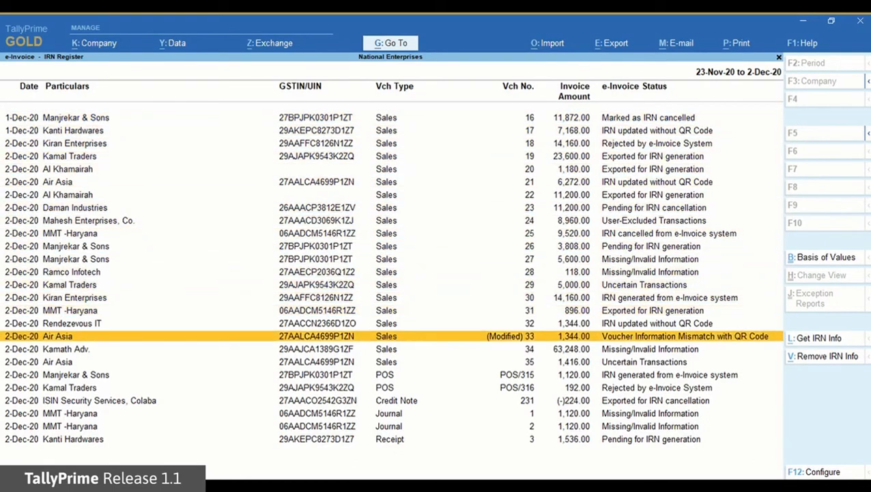
pyautogui.press('Down')
pyautogui.press('Down')
pyautogui.press('Down')
pyautogui.press('Down')
pyautogui.press('Down')
pyautogui.press('Down')
pyautogui.press('Down')
pyautogui.press('Up')
pyautogui.press('Up')
pyautogui.press('Up')
pyautogui.press('Up')
pyautogui.press('Up')
pyautogui.press('Up')
pyautogui.press('Up')
pyautogui.press('Up')
pyautogui.press('Up')
pyautogui.press('Up')
pyautogui.press('Up')
pyautogui.press('Up')
pyautogui.press('Up')
pyautogui.press('Up')
pyautogui.press('Up')
pyautogui.press('Up')
pyautogui.press('Up')
pyautogui.press('Up')
pyautogui.press('Up')
pyautogui.press('Up')
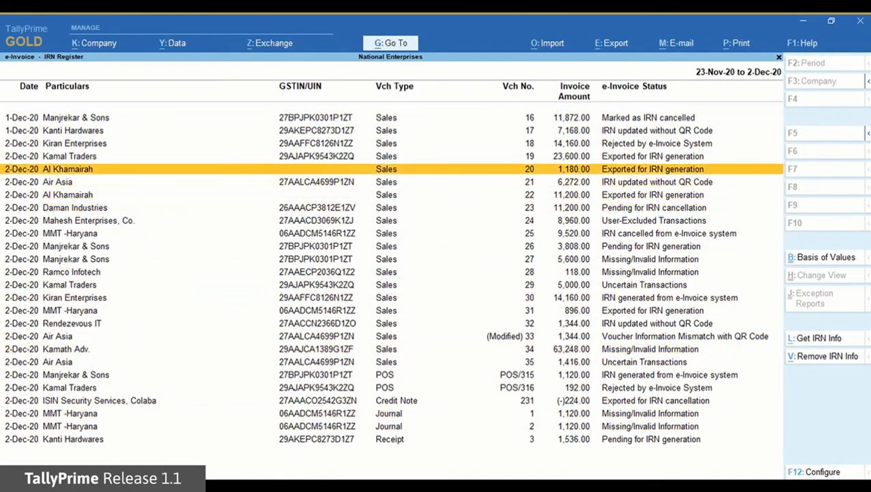
pyautogui.press('Up')
pyautogui.press('Up')
pyautogui.press('Up')
pyautogui.press('Up')
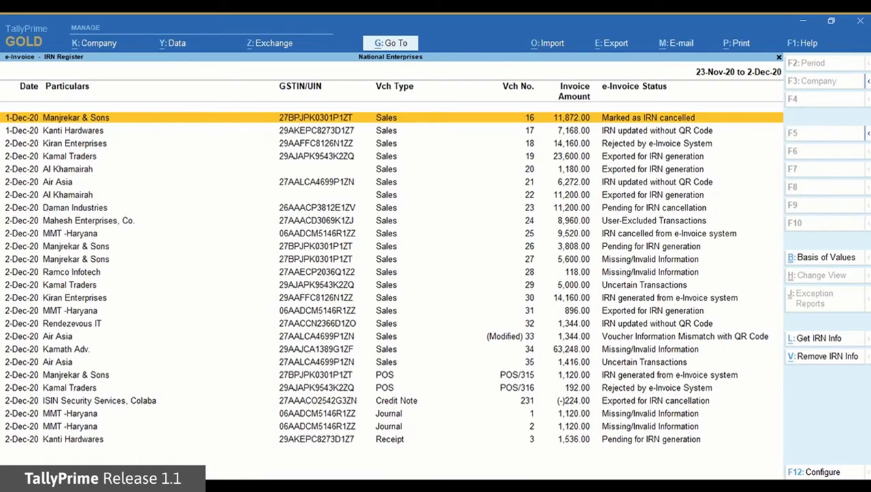
# - Filter the IRN Register by the e-Invoice status Pending for IRN generation, view the filtered vouchers, and return to the e-Invoice report
pyautogui.click(823, 261)
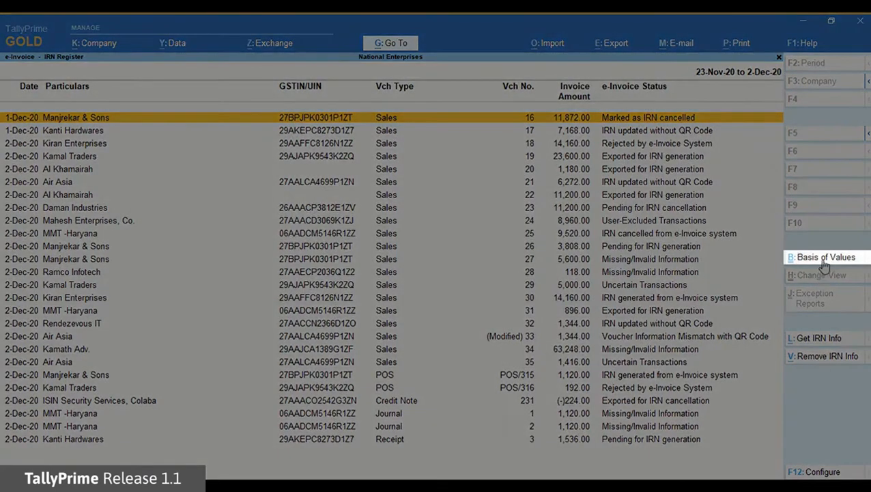
pyautogui.click(824, 263)
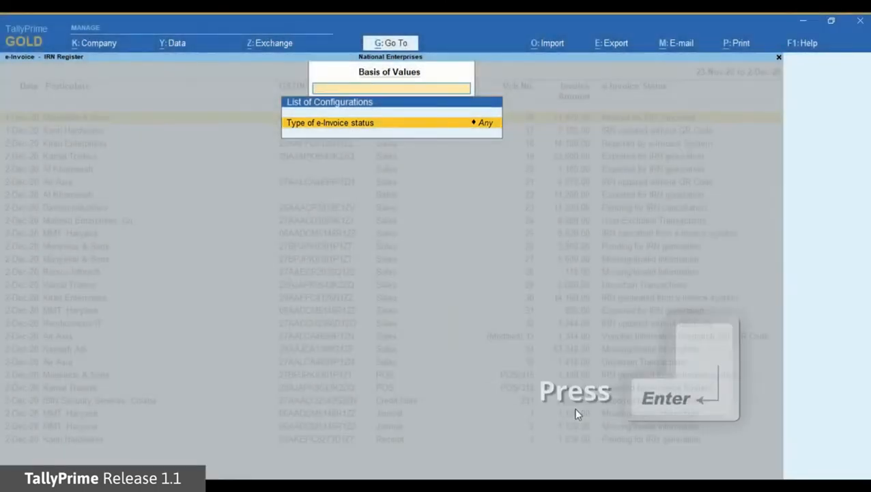
pyautogui.press('Return')
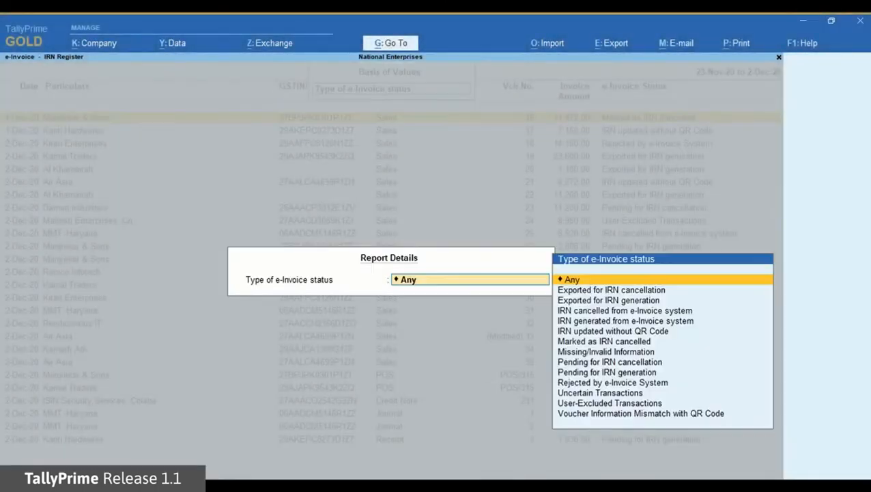
pyautogui.press('Down')
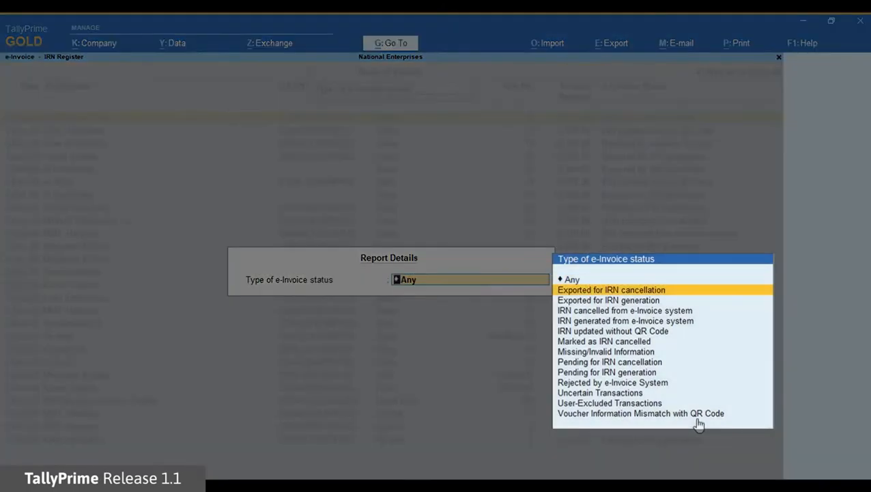
pyautogui.press('Down')
pyautogui.press('Down')
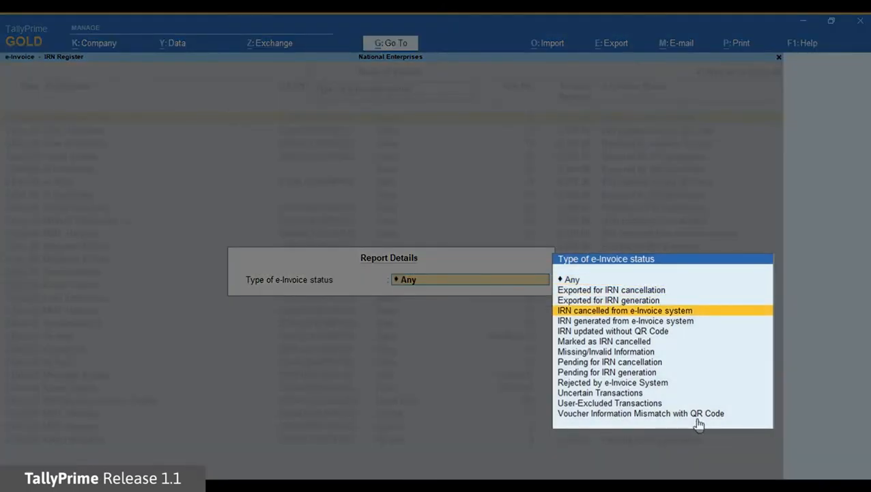
pyautogui.press('Down')
pyautogui.press('Down')
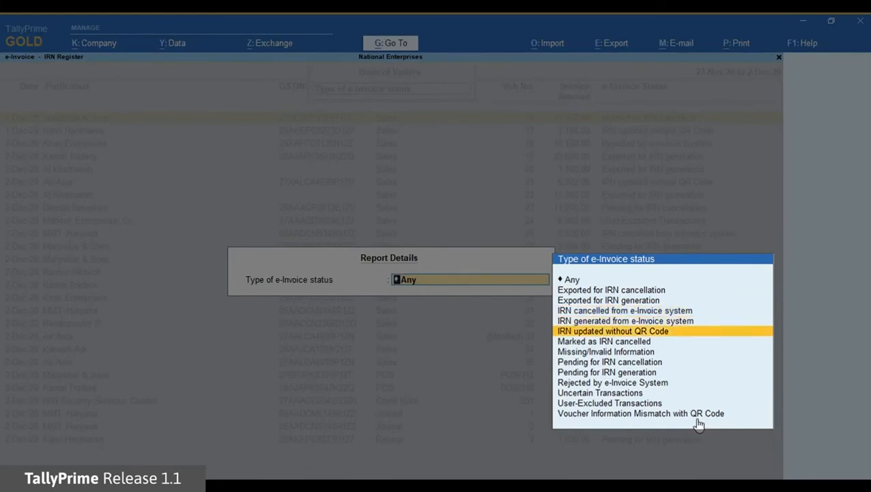
pyautogui.press('Down')
pyautogui.press('Down')
pyautogui.press('Down')
pyautogui.press('Down')
pyautogui.press('Return')
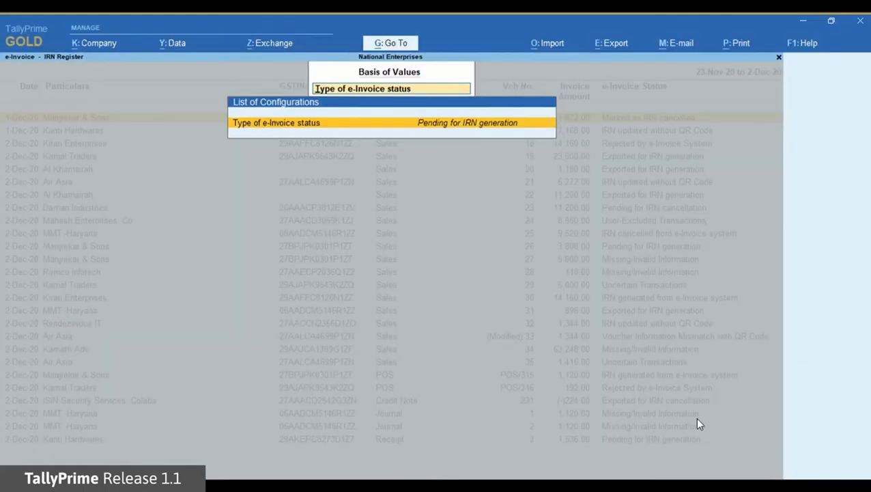
pyautogui.press('Escape')
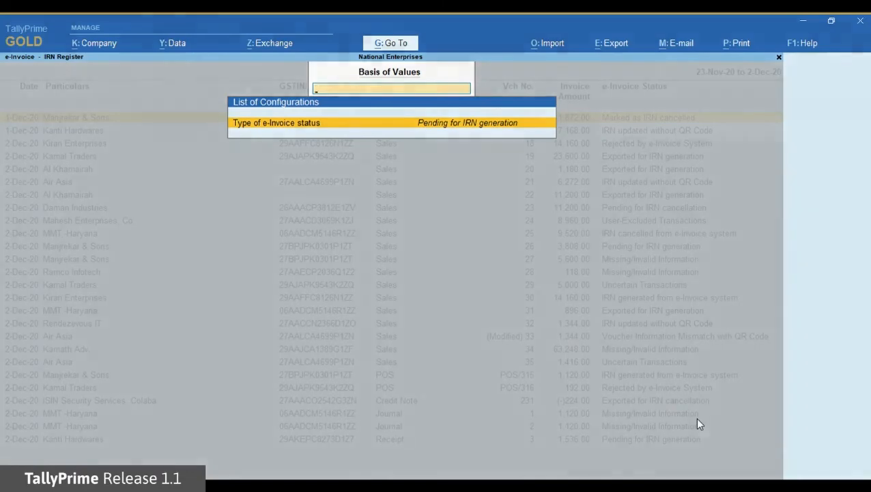
pyautogui.press('Escape')
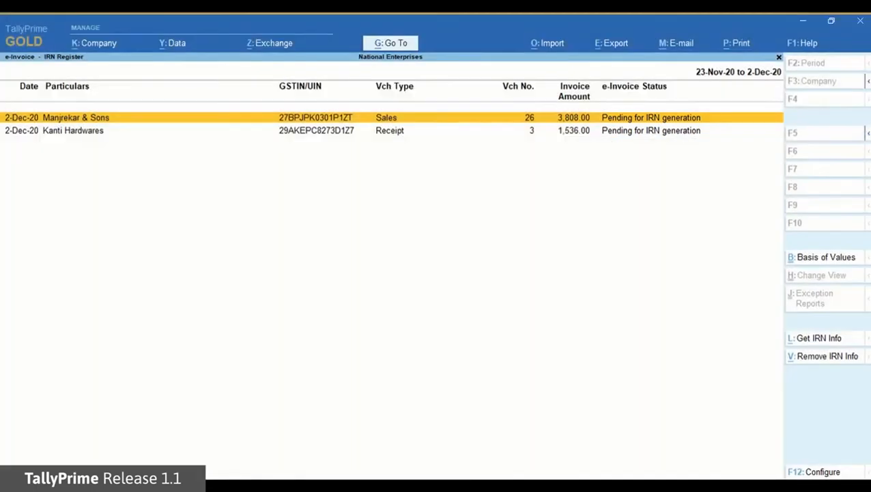
pyautogui.press('Escape')
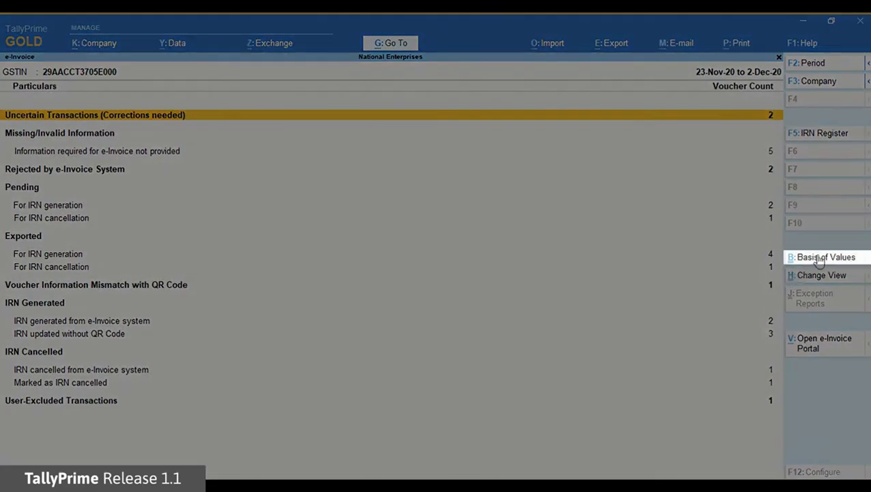
# - Review the Basis of Values configurations for tax value difference and voucher number length, leaving them without changes
pyautogui.click(820, 259)
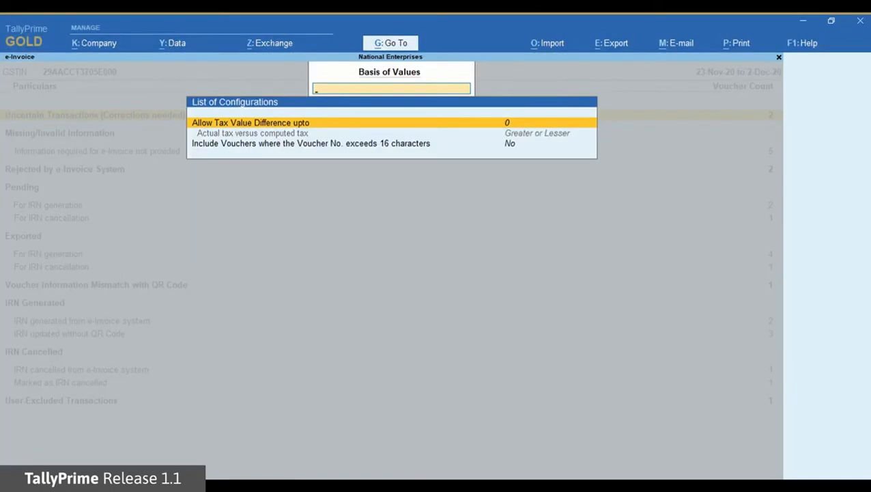
pyautogui.press('Down')
pyautogui.press('Down')
pyautogui.press('Up')
pyautogui.press('Up')
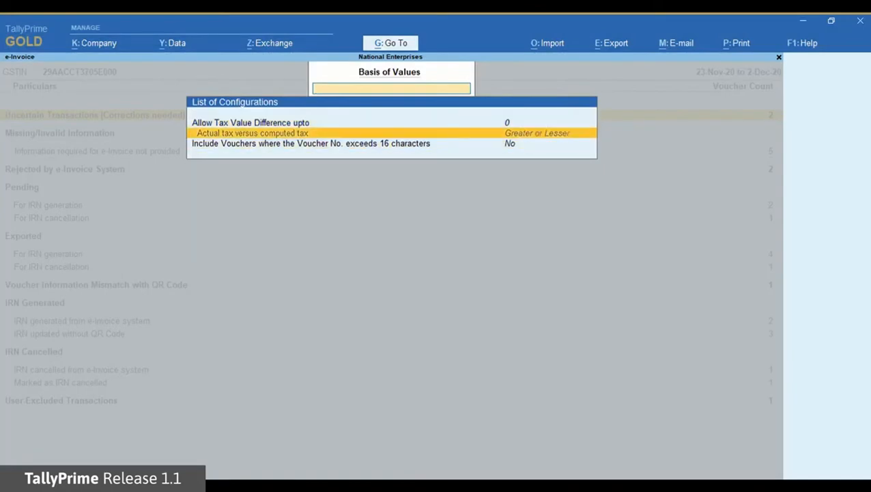
pyautogui.press('Escape')
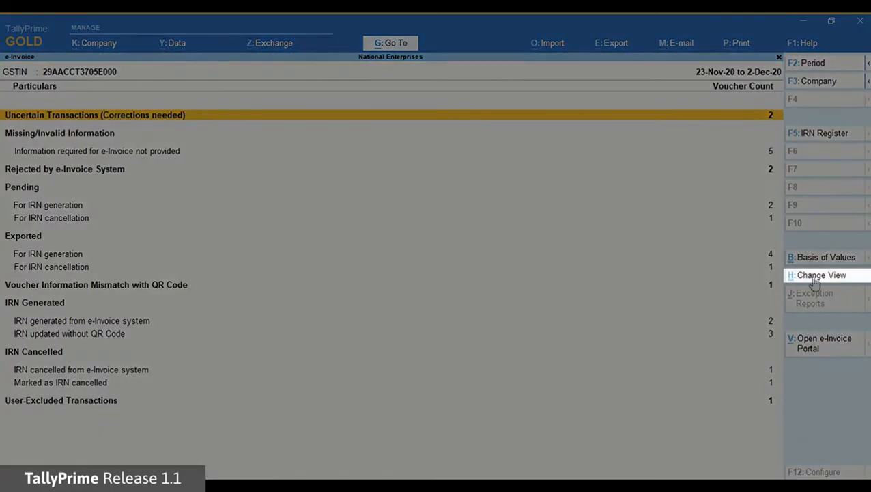
# - View the related reports offered for changing the e-Invoice report's view, including IRN Register and Export e-Way Bill
pyautogui.click(813, 278)
pyautogui.press('Down')
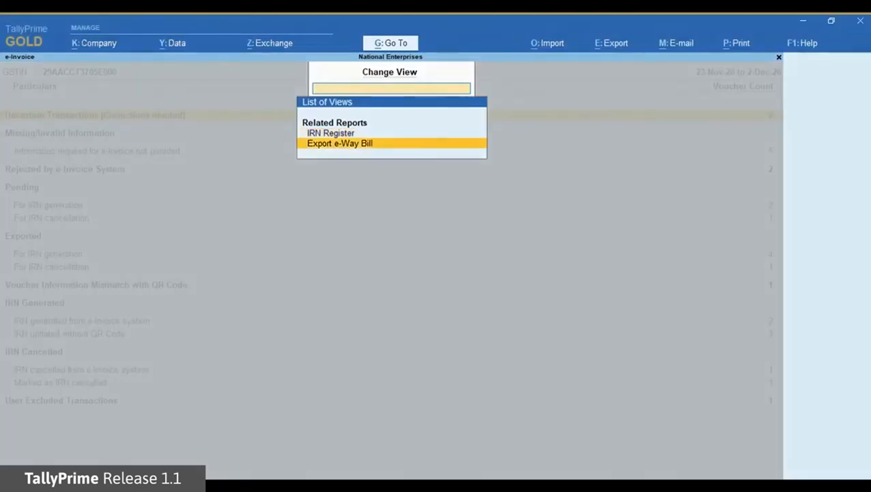
pyautogui.press('Up')
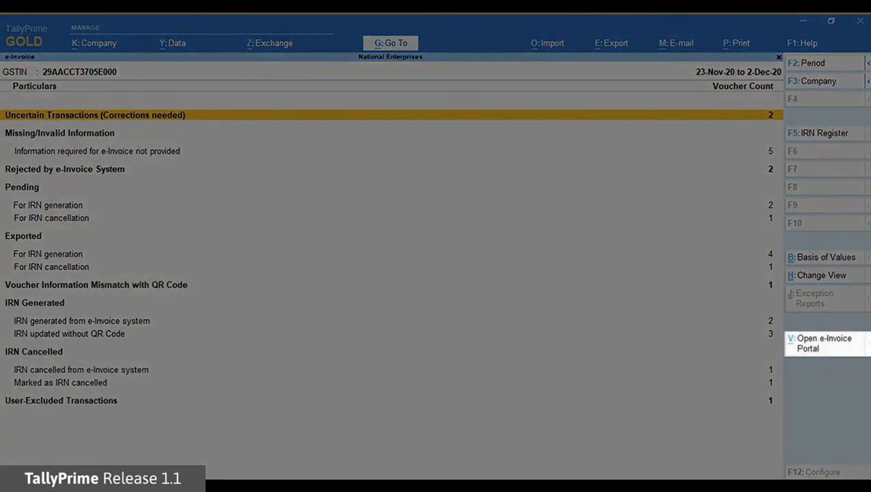
# - Open the e-Invoice portal in the browser from the e-Invoice report, view its home page, and switch back to TallyPrime
pyautogui.click(811, 347)
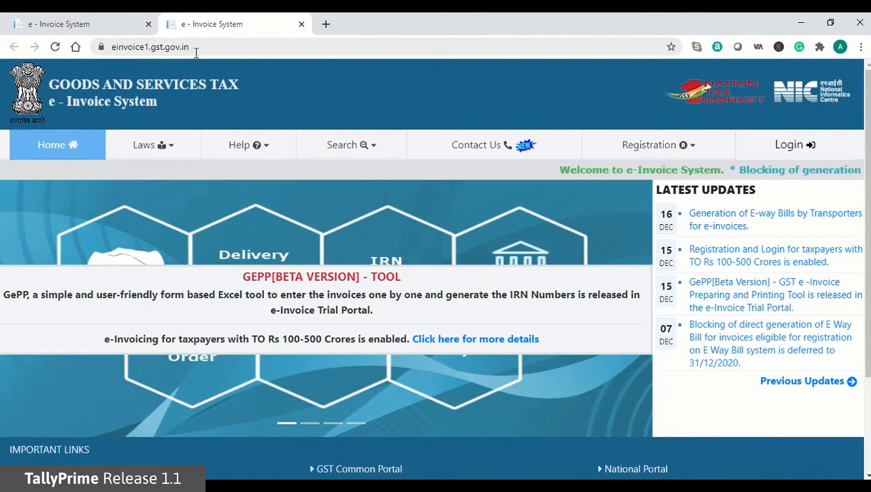
pyautogui.hotkey('alt', 'Tab')
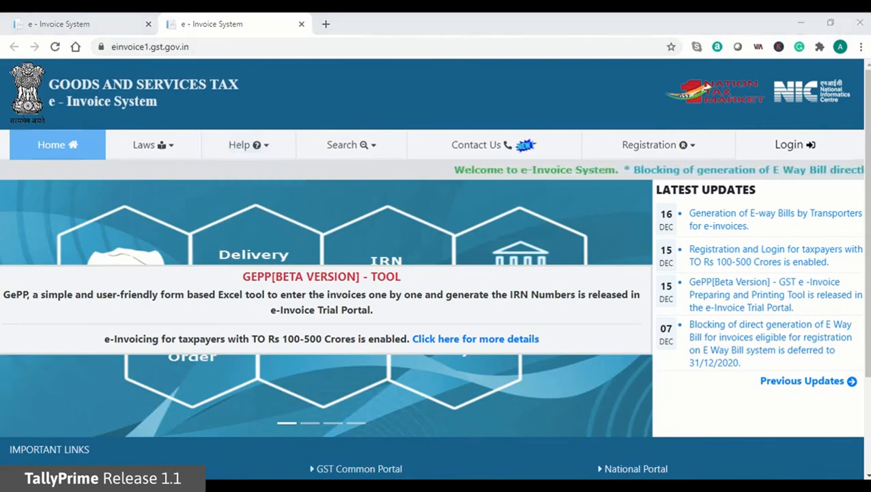